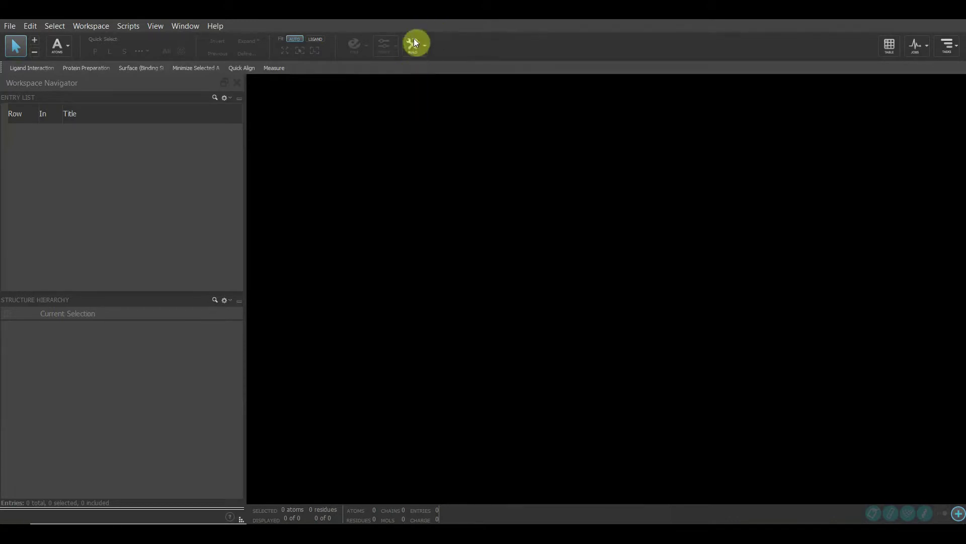
Step: Open the Edit menu to reach the 3D Builder and 2D Sketcher
left_click(31, 26)
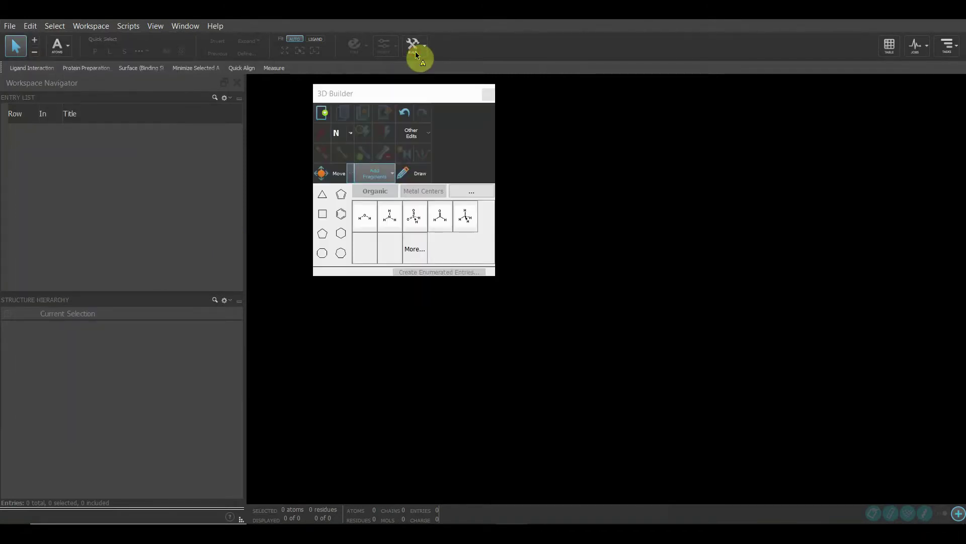
Step: Build terphenyl in Structure1 from a benzene ring plus two benzene rings added at terminal hydrogens
left_click(342, 220)
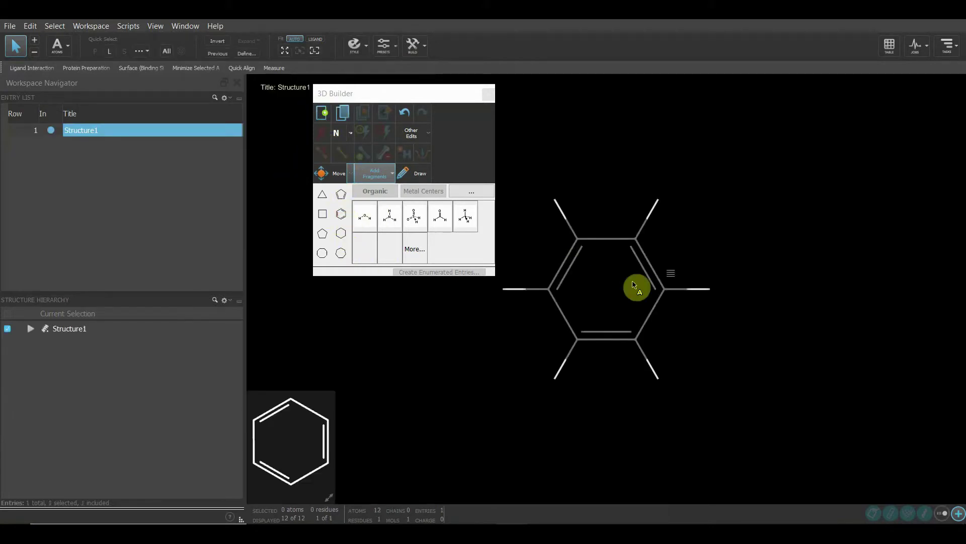
left_click(710, 292)
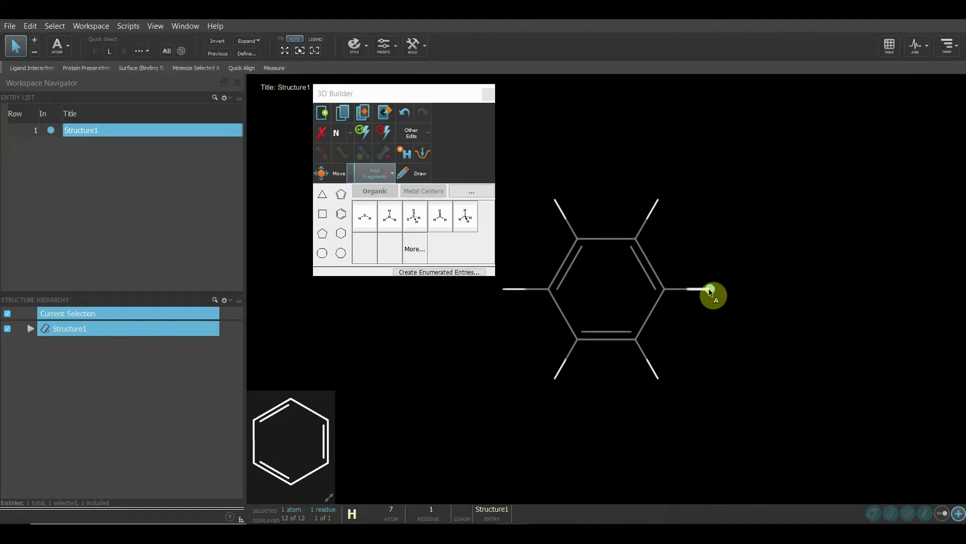
left_click(342, 214)
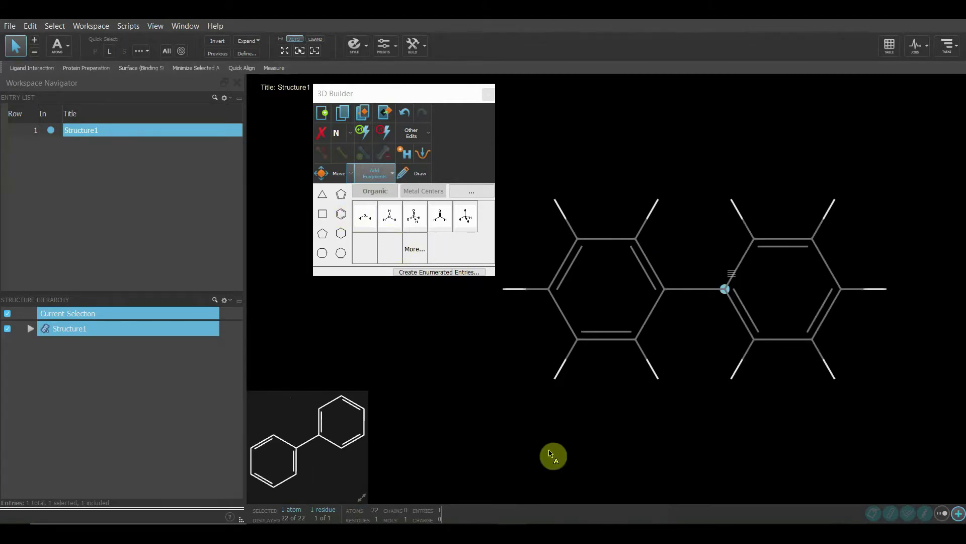
left_click(886, 291)
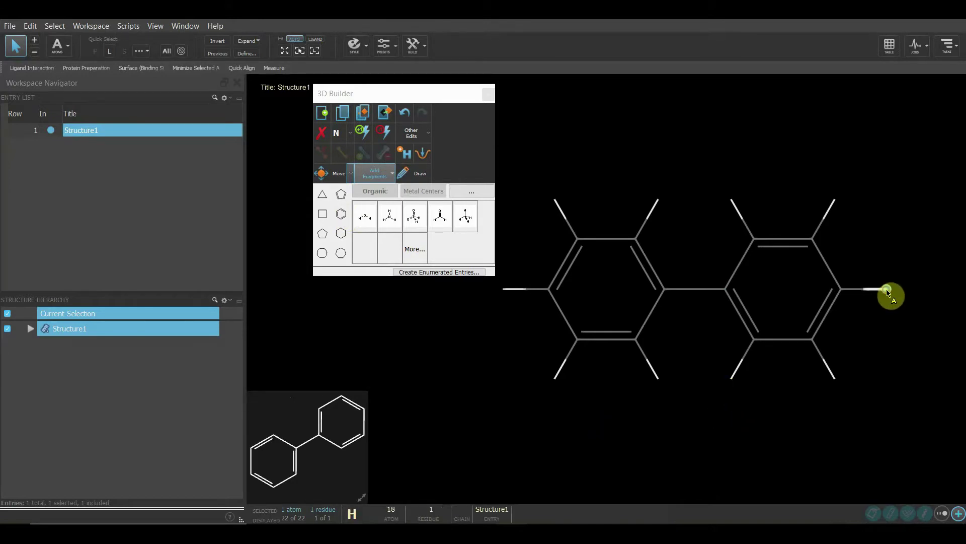
left_click(341, 214)
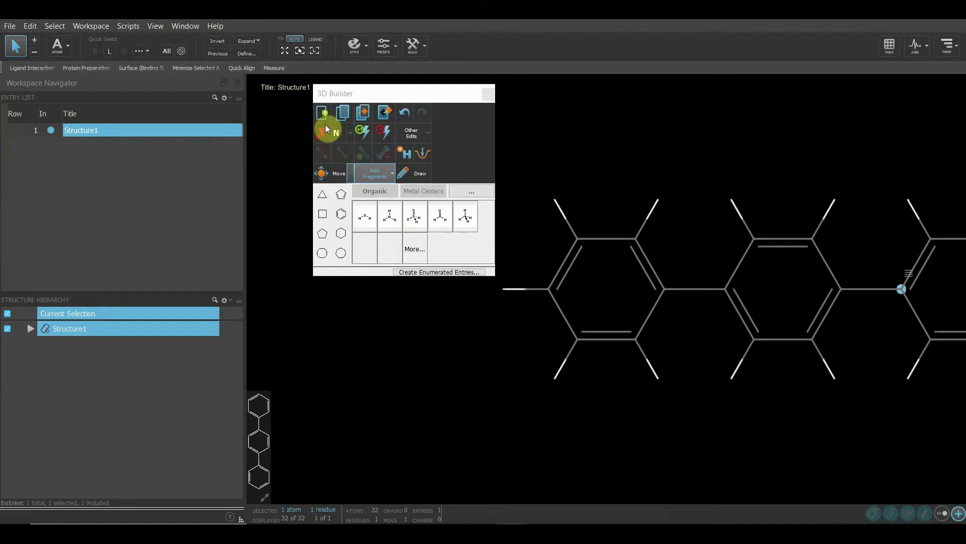
Step: Change a left-ring carbon to sulfur using the element dropdown
left_click(351, 134)
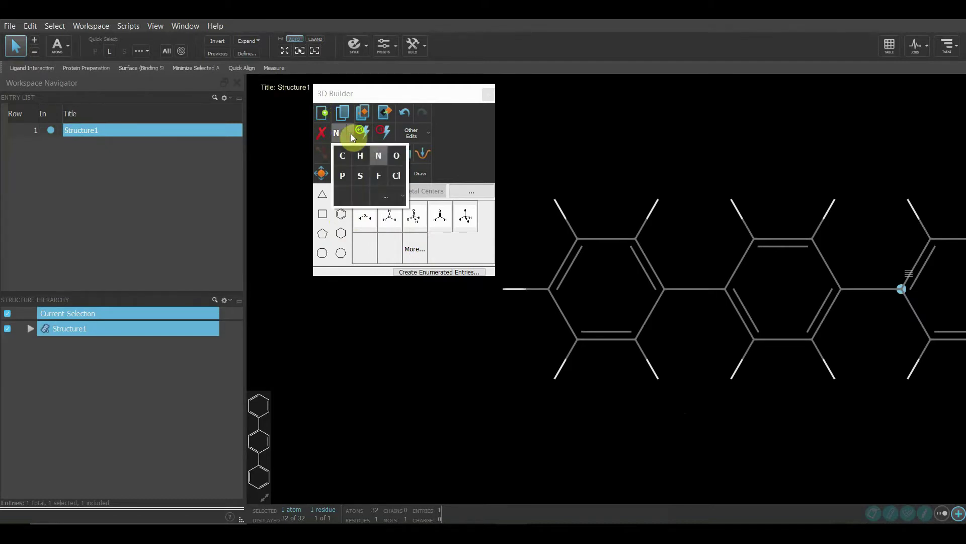
left_click(634, 237)
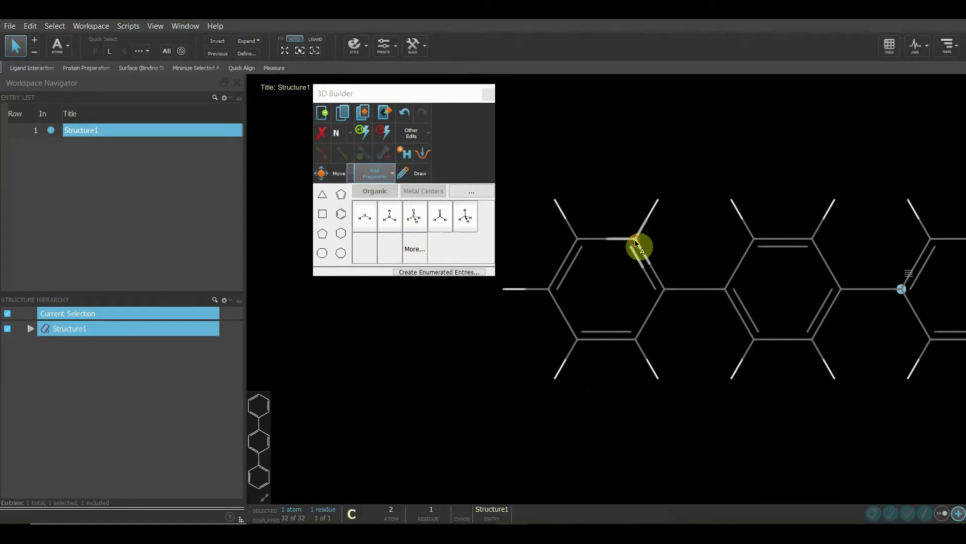
left_click(351, 136)
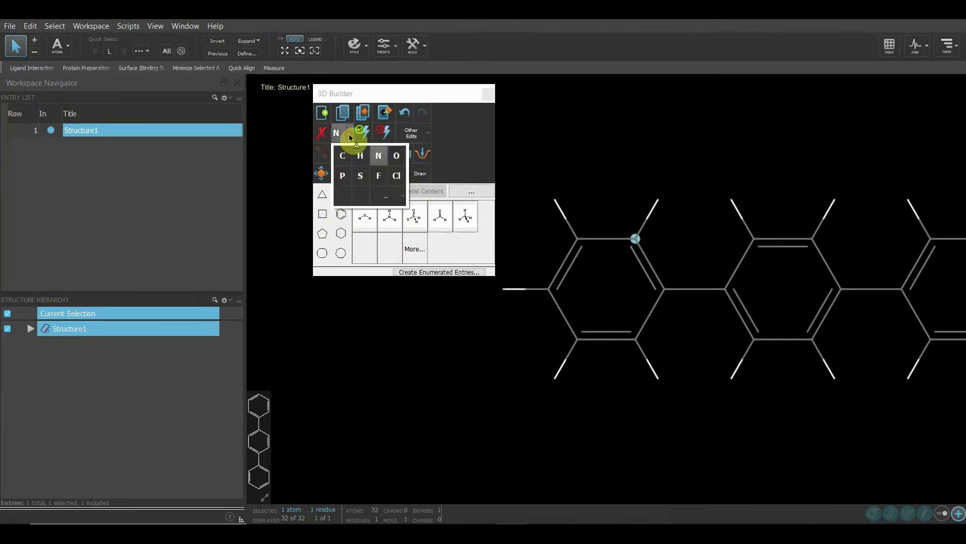
left_click(361, 176)
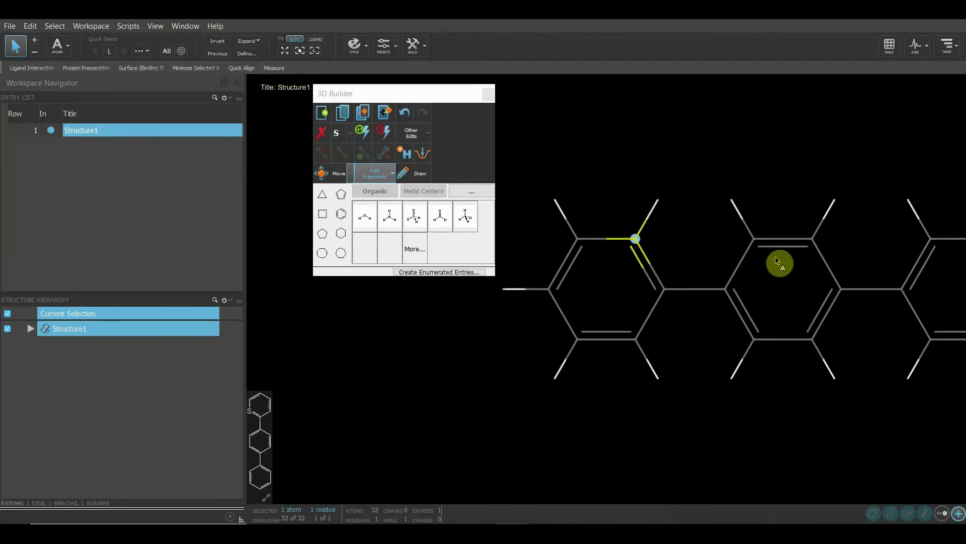
Step: Change a middle-ring carbon to oxygen and raise its formal charge
left_click(815, 245)
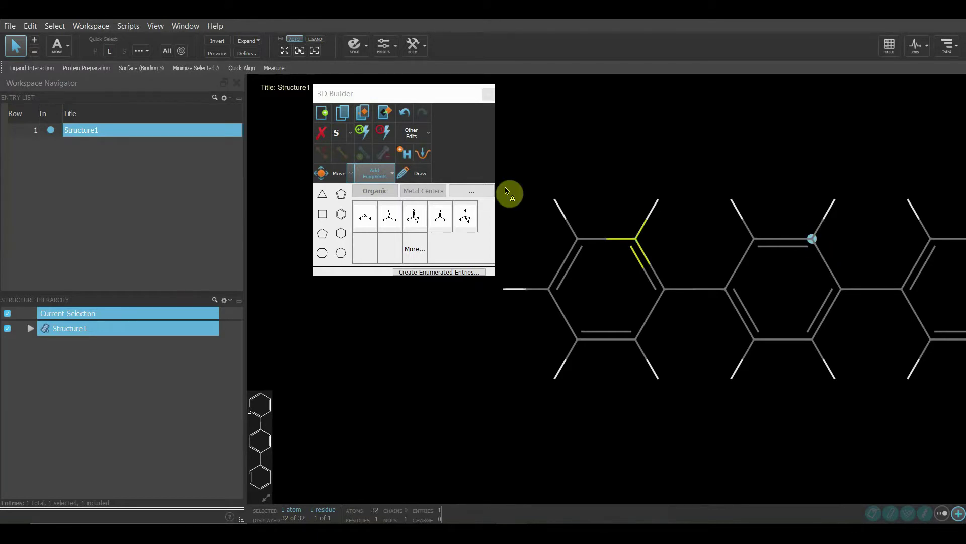
left_click(348, 133)
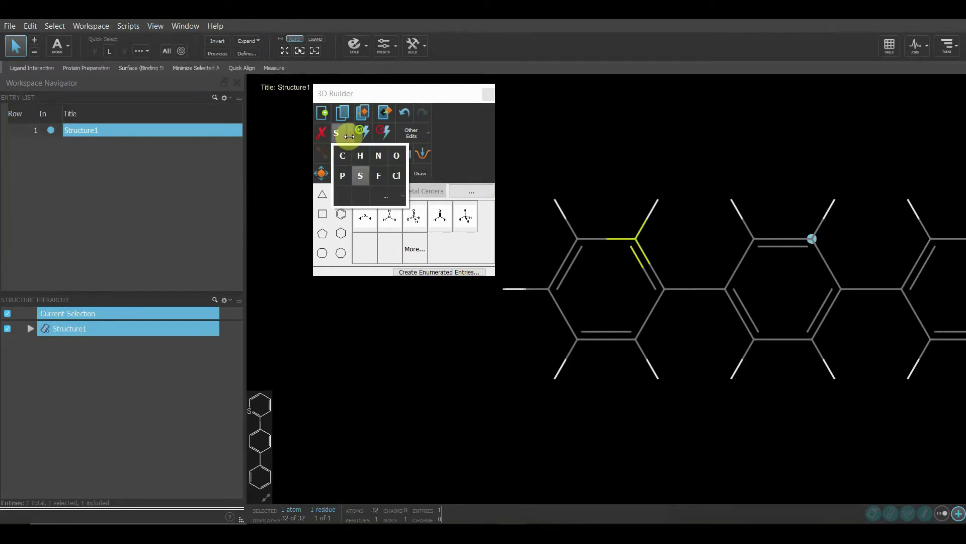
left_click(398, 158)
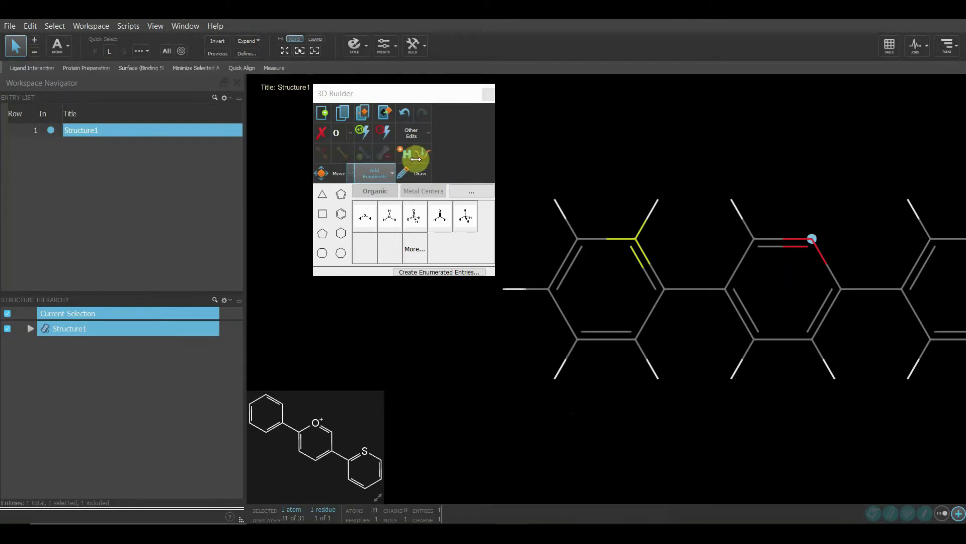
left_click(363, 131)
Step: Settle the ring oxygen's charge at +1 and set the Move mode to Adjust Lengths or Distances
left_click(364, 130)
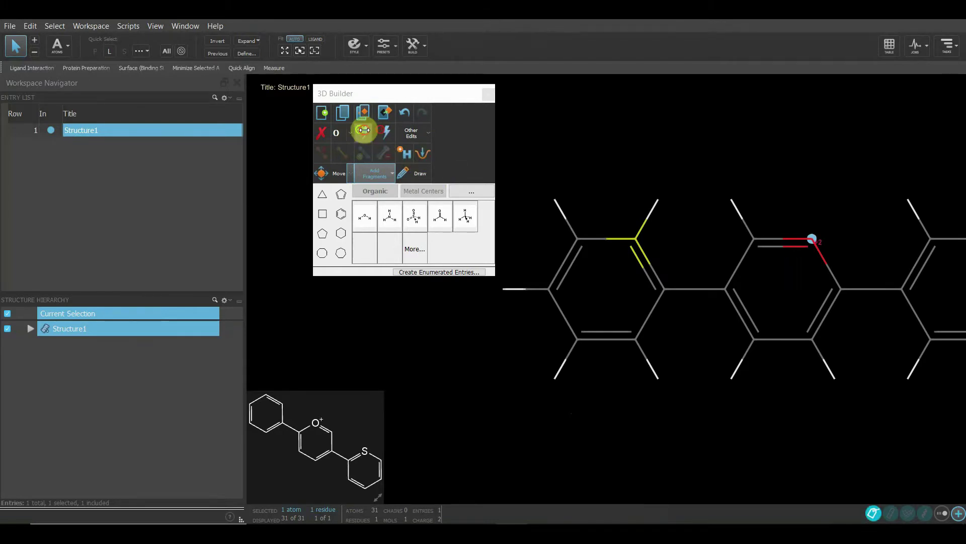
left_click(381, 131)
left_click(381, 130)
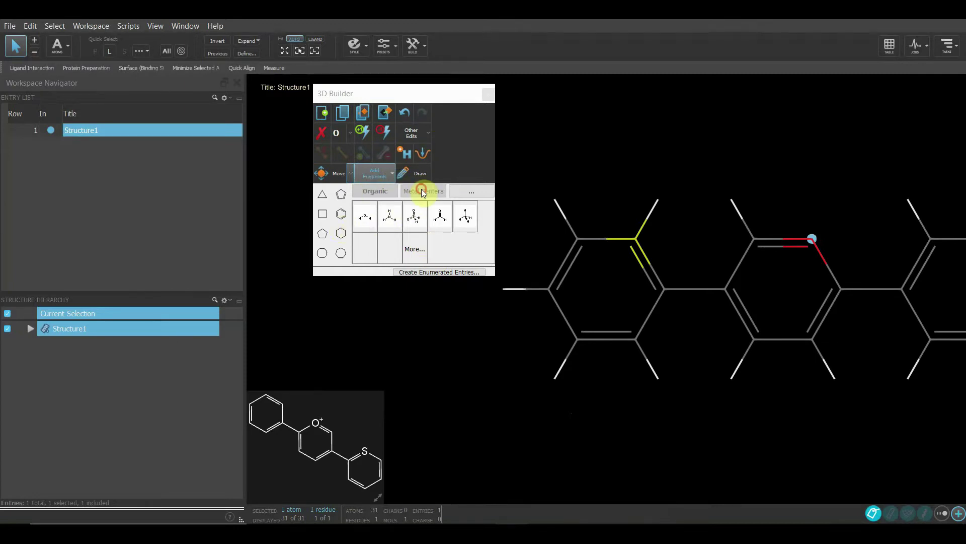
left_click(348, 173)
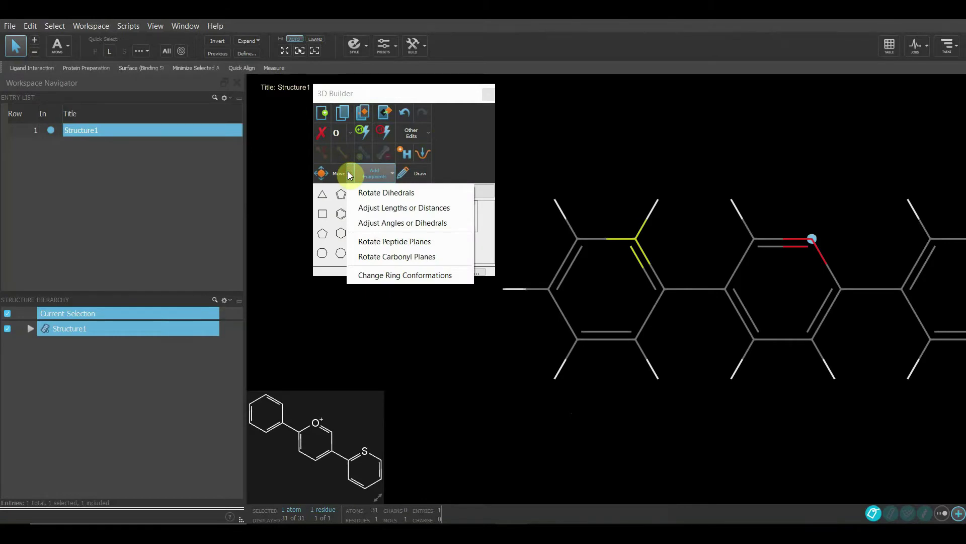
left_click(403, 208)
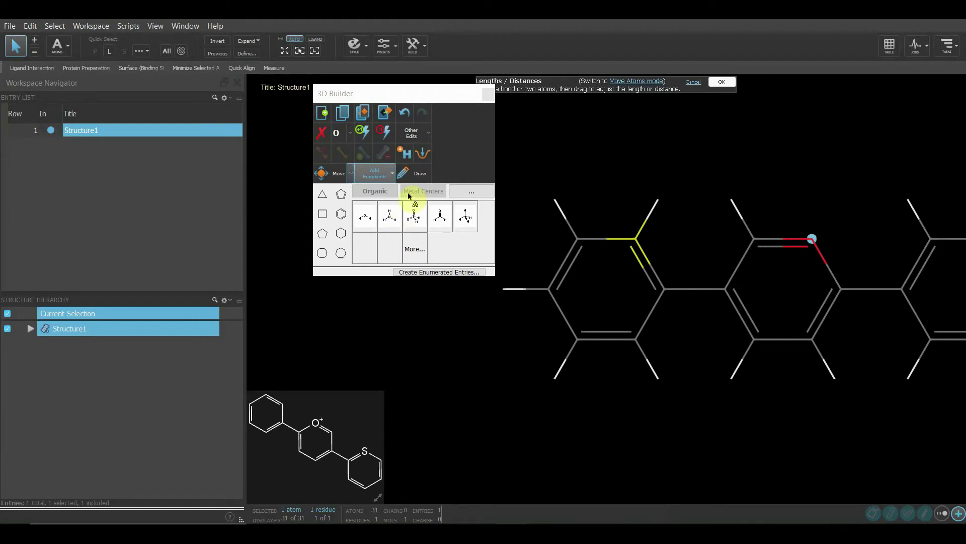
Step: Attach a cyclopentadiene ring at the left ring's lower-left hydrogen and give it a benzoyl group
left_click(554, 380)
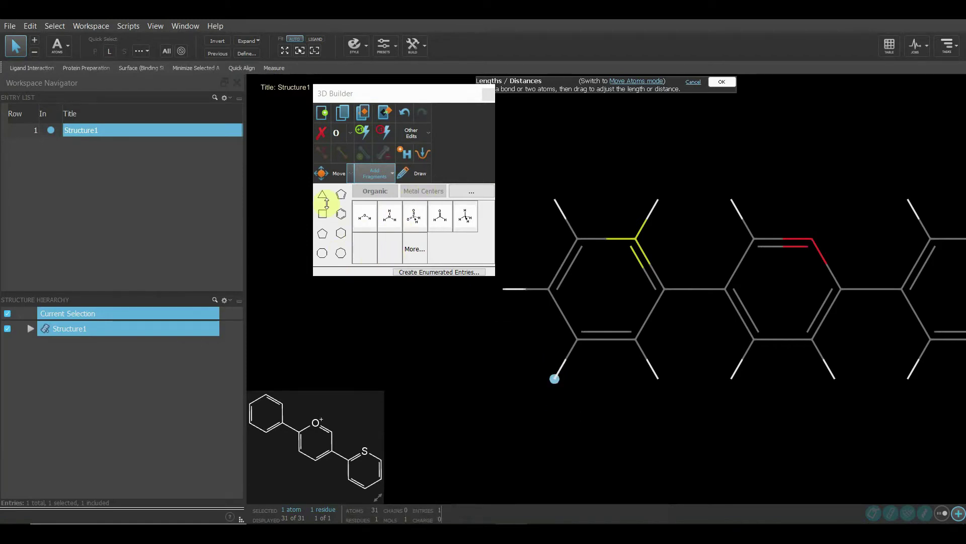
left_click(341, 194)
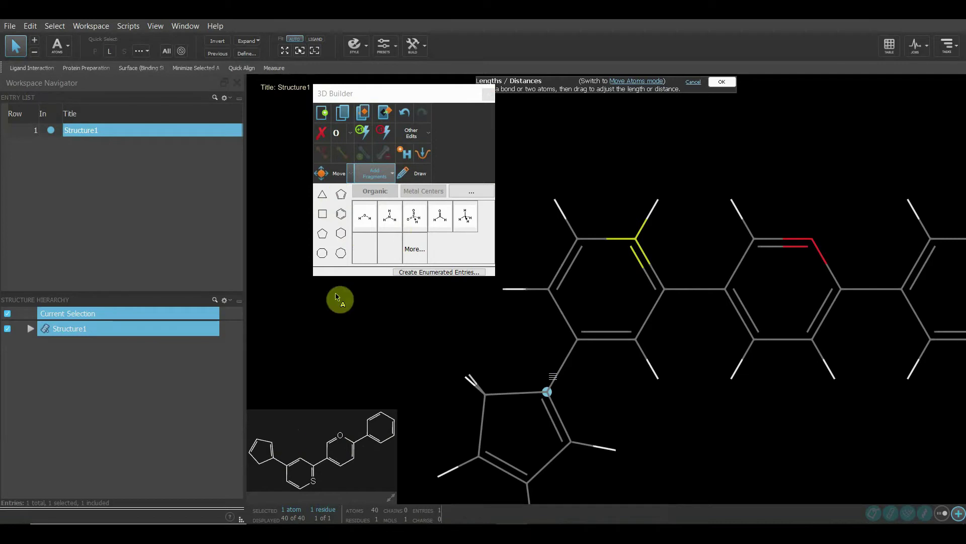
left_click(472, 190)
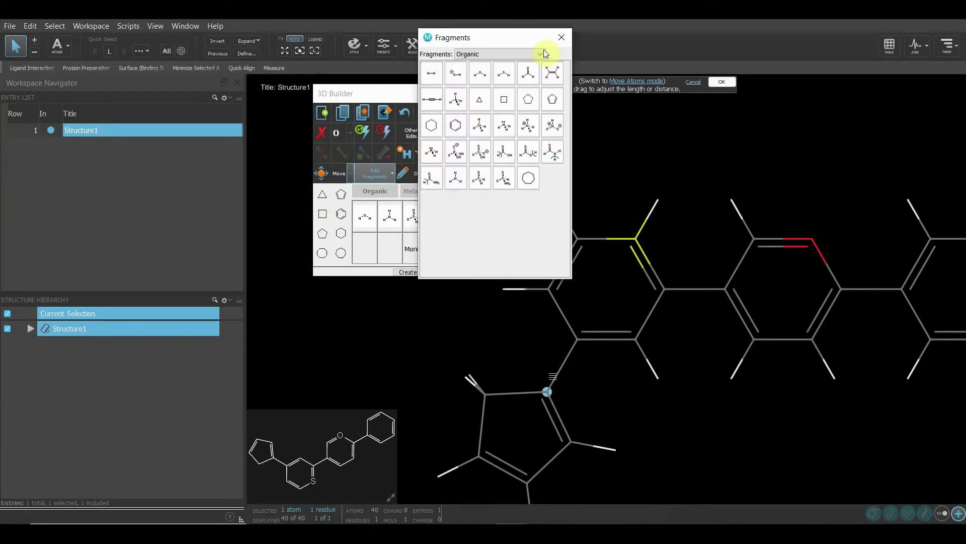
left_click(616, 451)
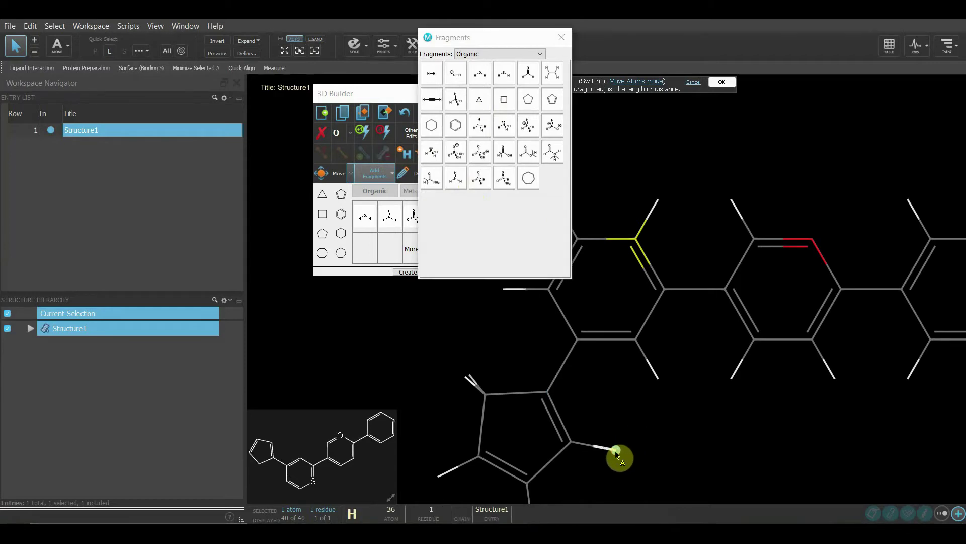
left_click(529, 74)
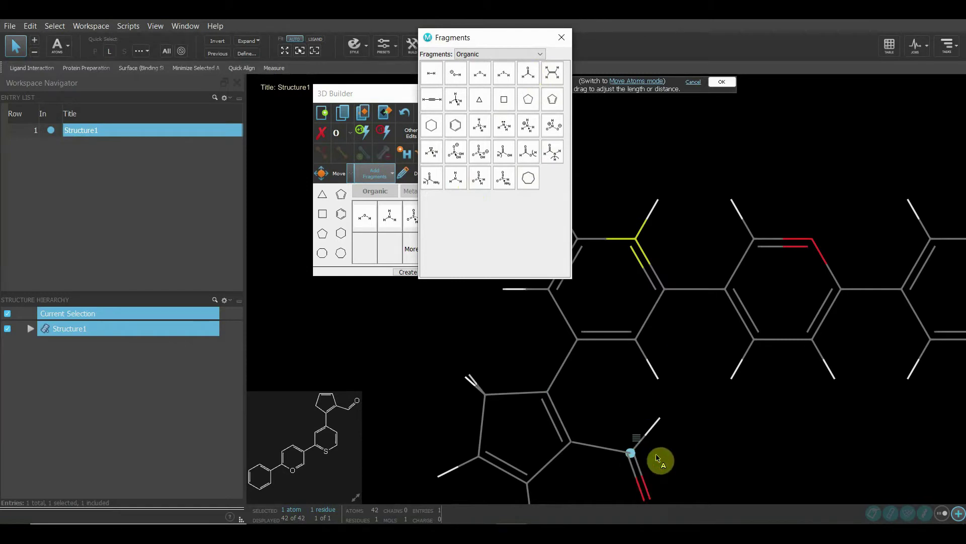
left_click(660, 419)
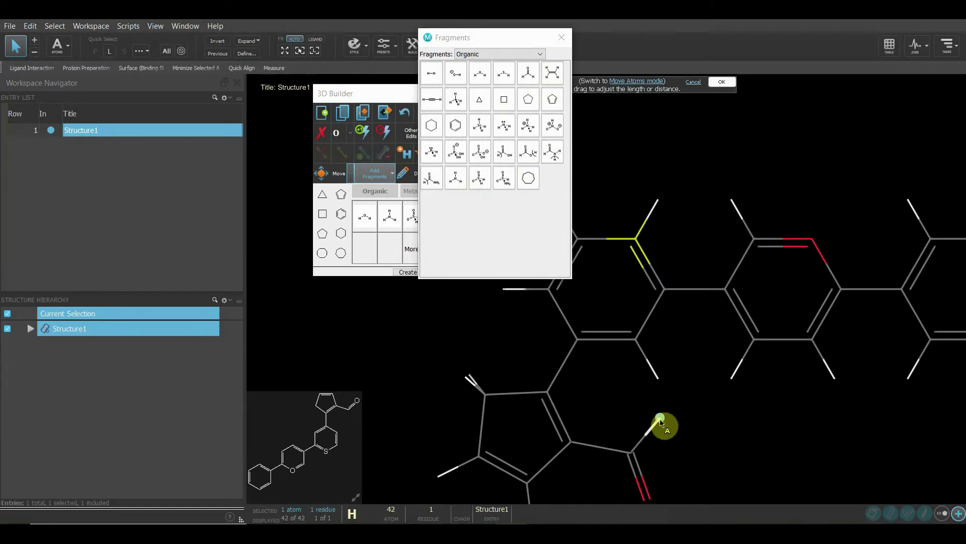
left_click(462, 126)
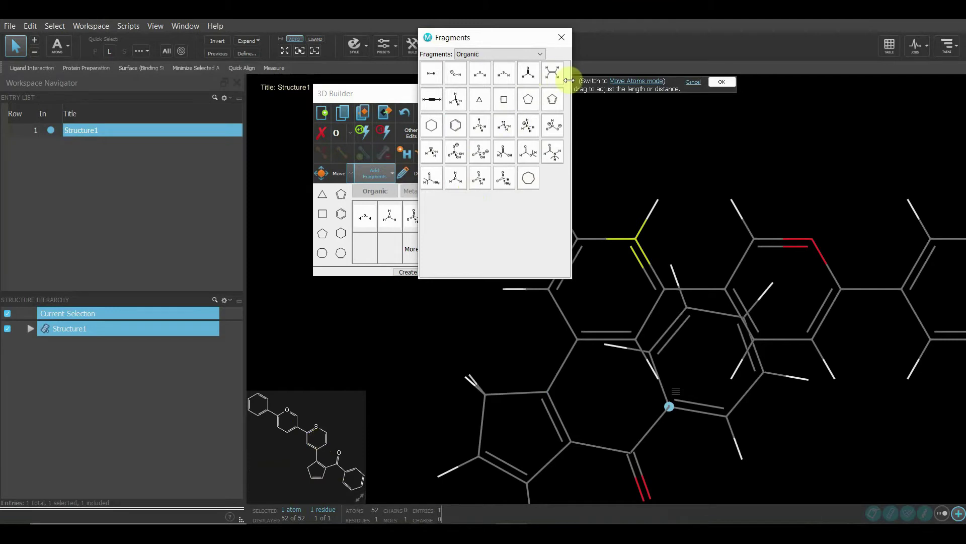
Step: Close the fragments palette, confirm the Structure1 title edit, and duplicate the entry
left_click(560, 48)
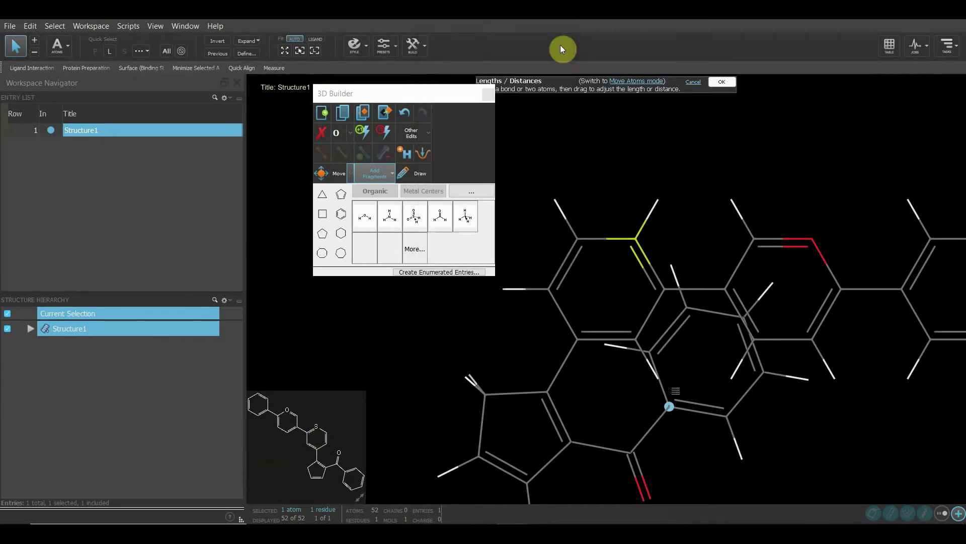
left_click(103, 130)
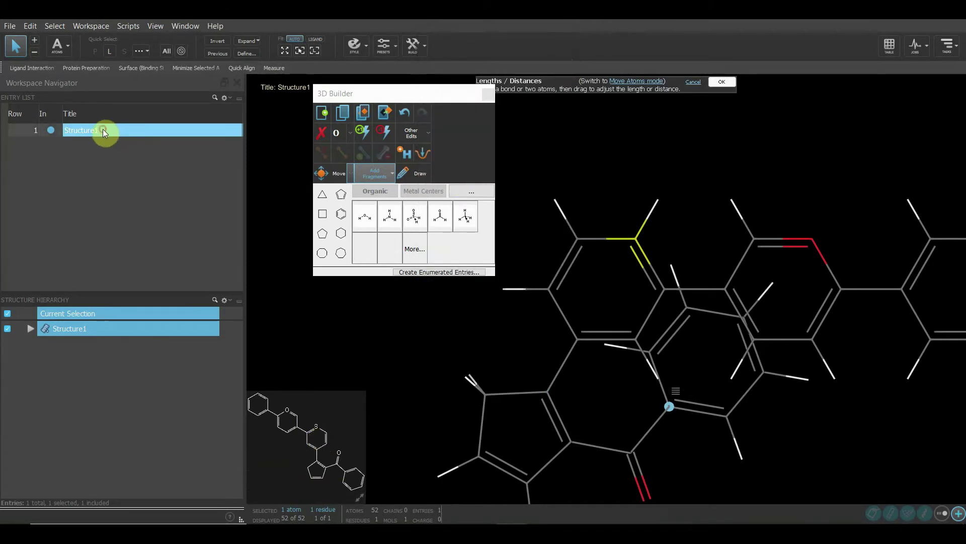
double_click(103, 130)
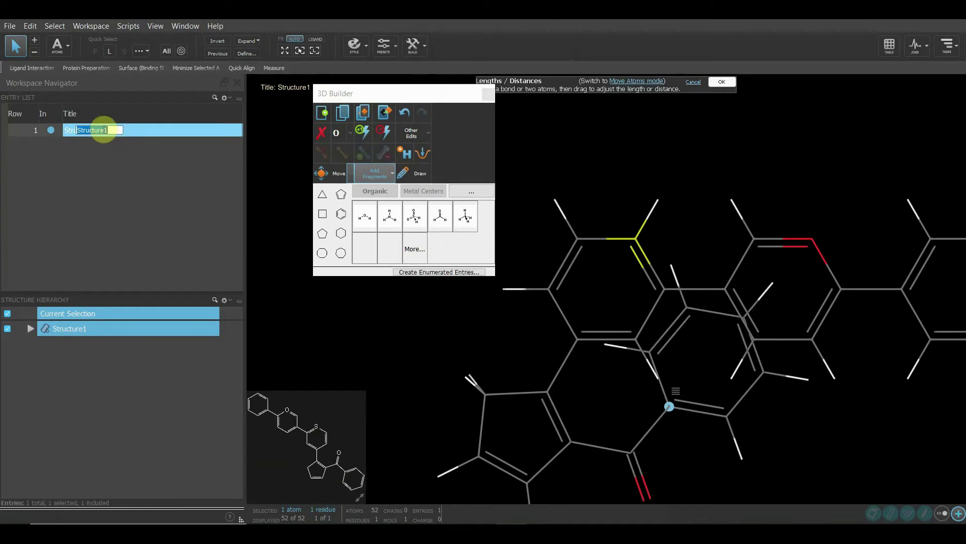
left_click(723, 82)
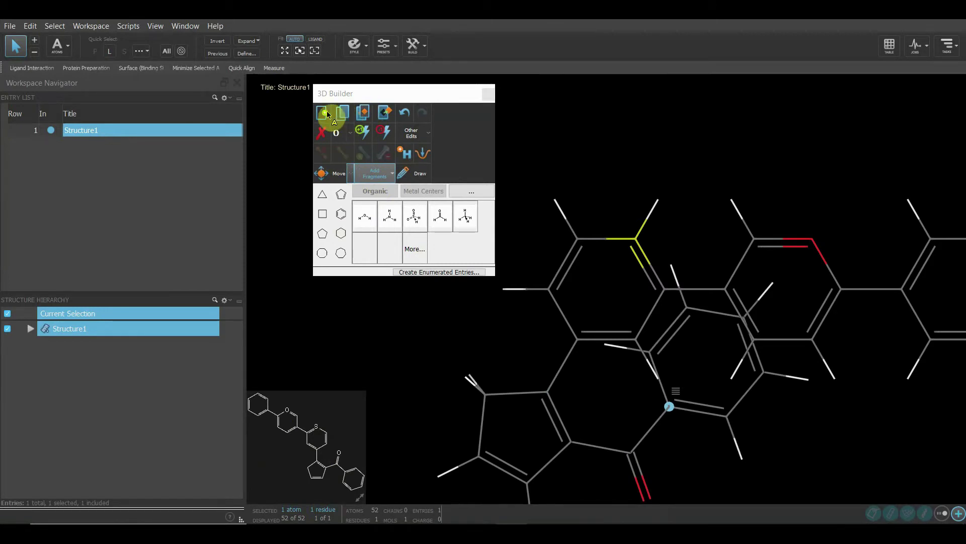
left_click(343, 112)
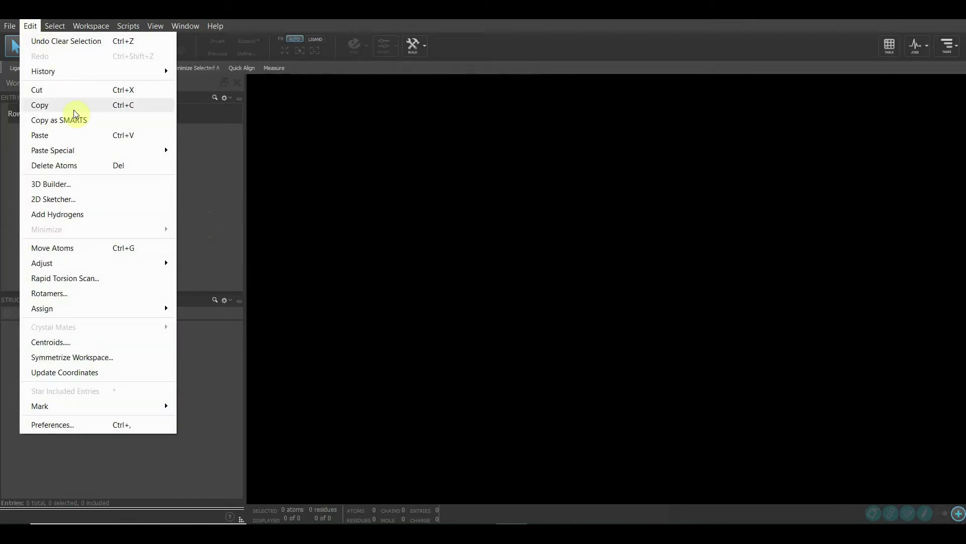
Step: Open the 3D Builder, reposition its panel, and build biphenyl from two benzene rings
left_click(61, 185)
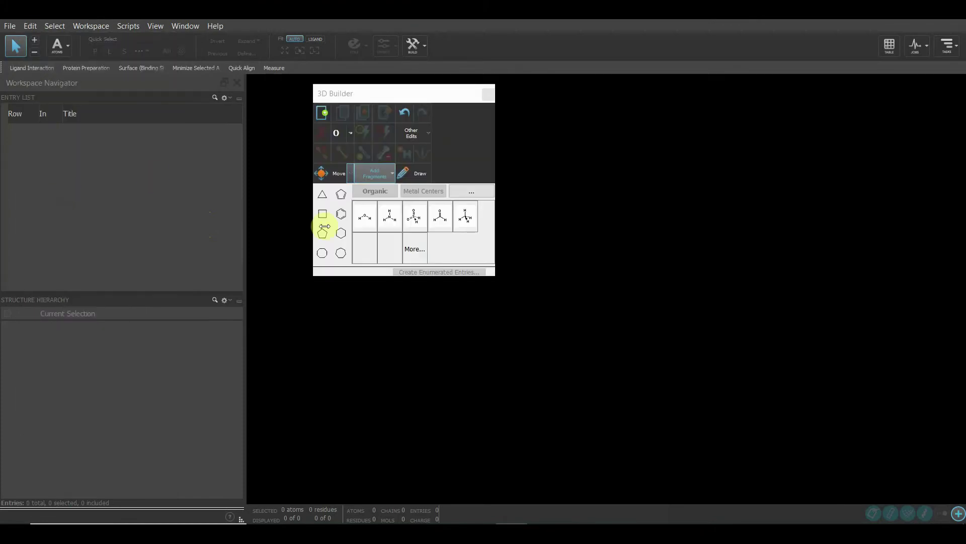
left_click_drag(413, 91, 555, 28)
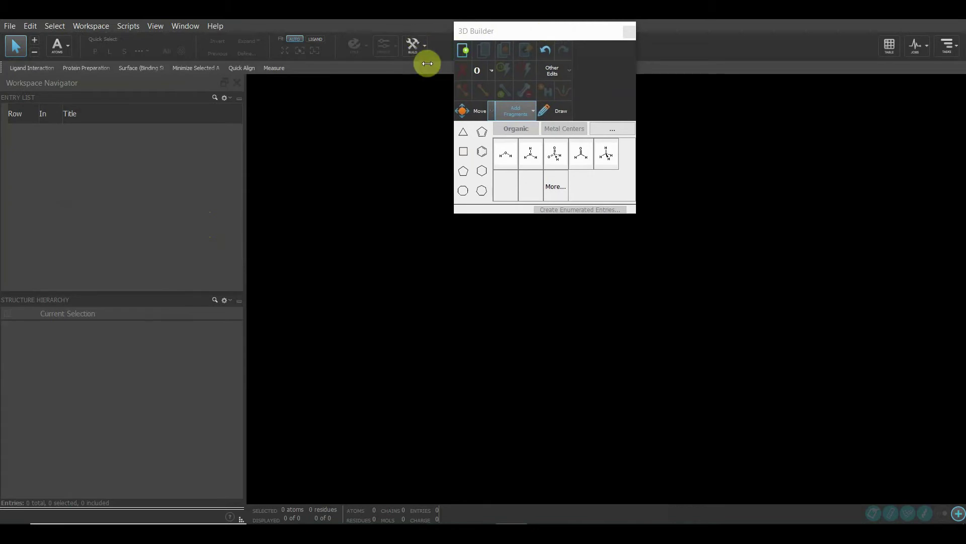
mouse_move(524, 35)
left_mouse_down()
mouse_move(515, 35)
mouse_move(526, 33)
left_mouse_up()
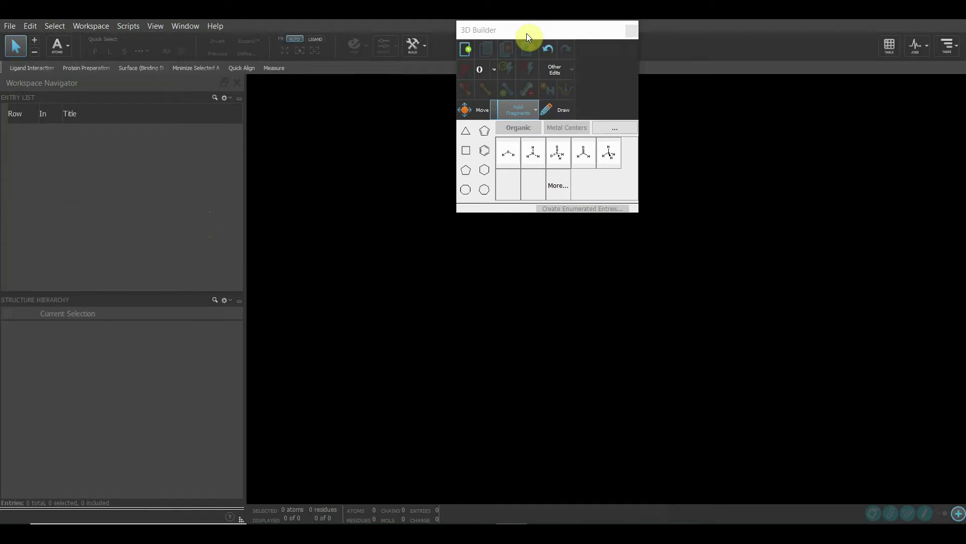
left_click(487, 153)
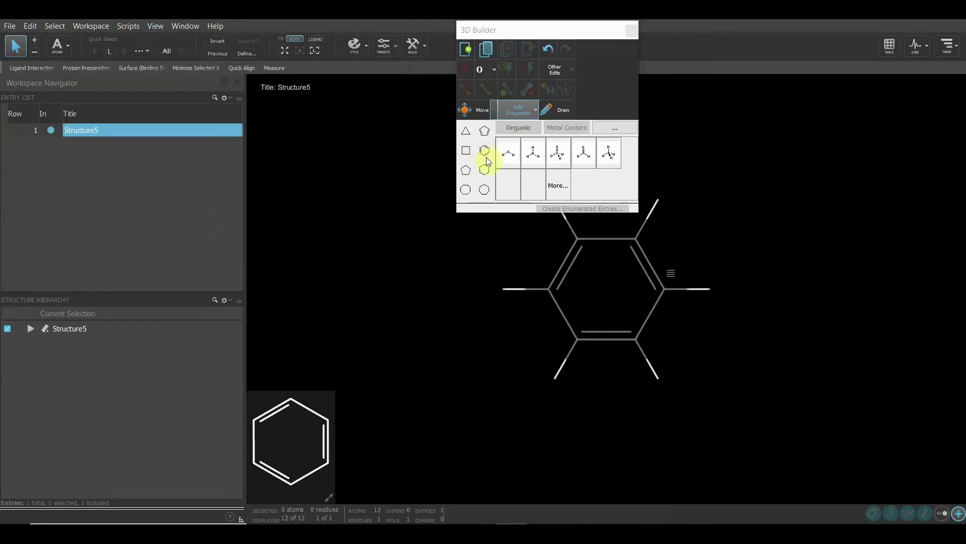
left_click(659, 206)
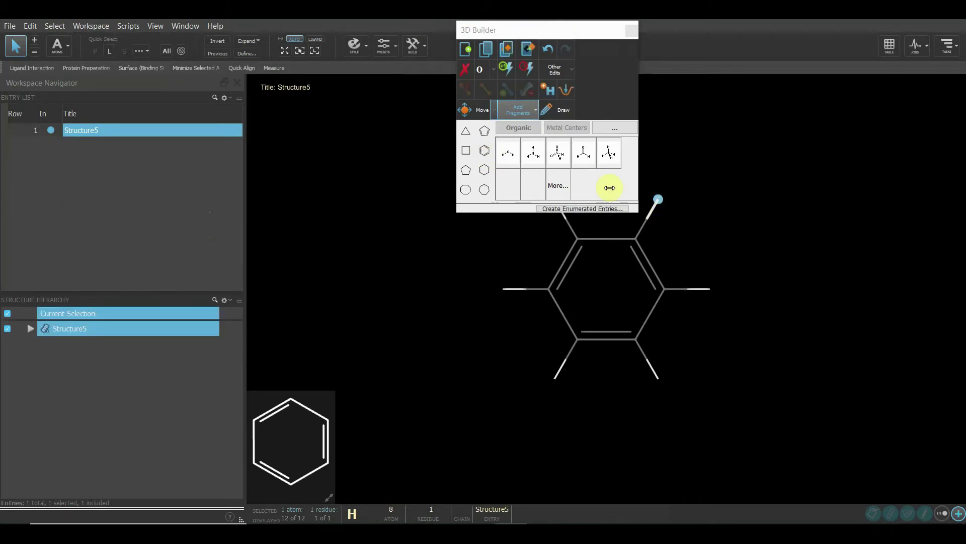
left_click(486, 152)
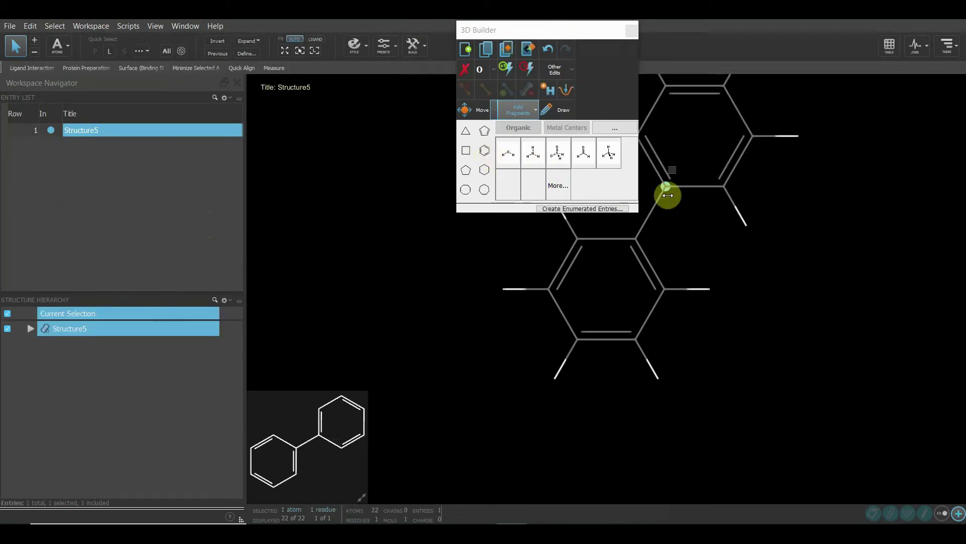
Step: Attach a third benzene ring, close the builder, and marquee-select the top ring
left_click(747, 227)
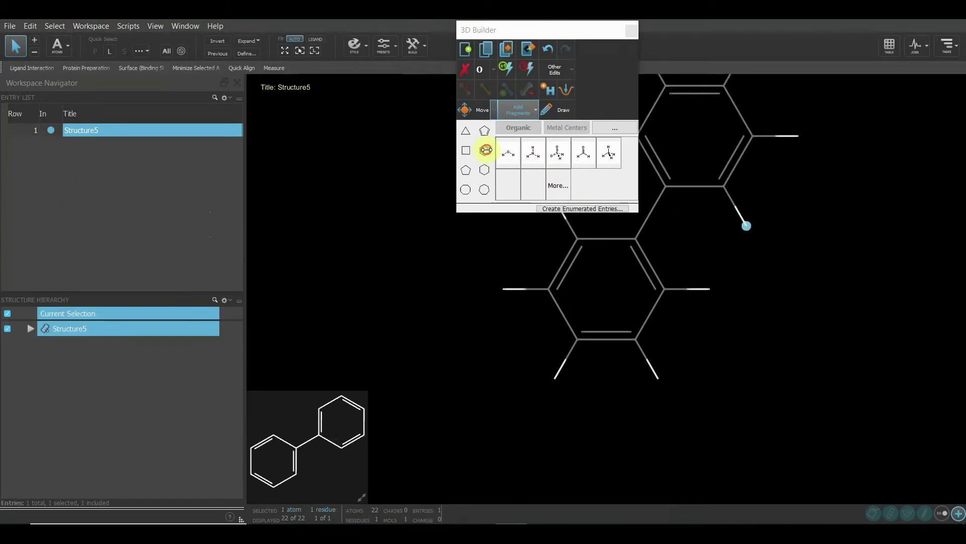
left_click(485, 150)
left_click(448, 248)
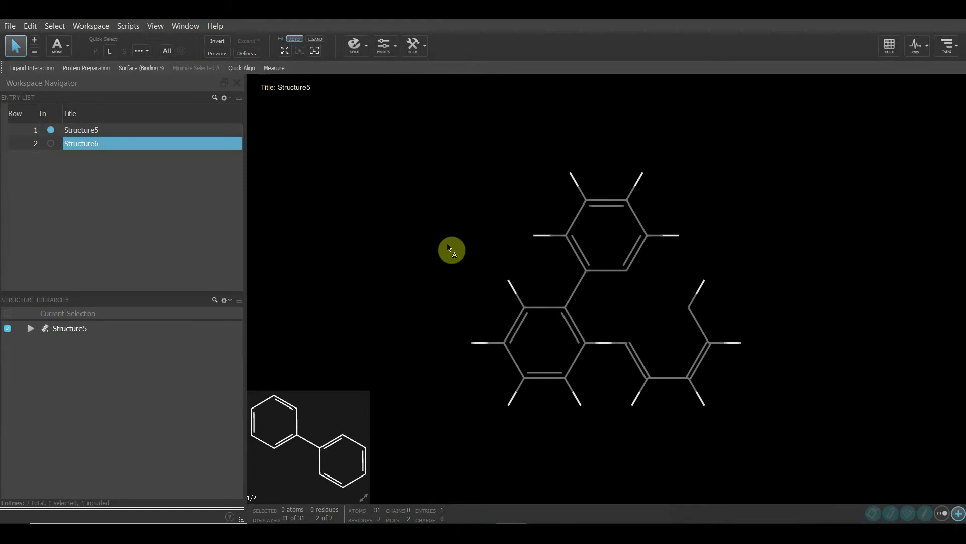
left_click_drag(513, 158, 696, 280)
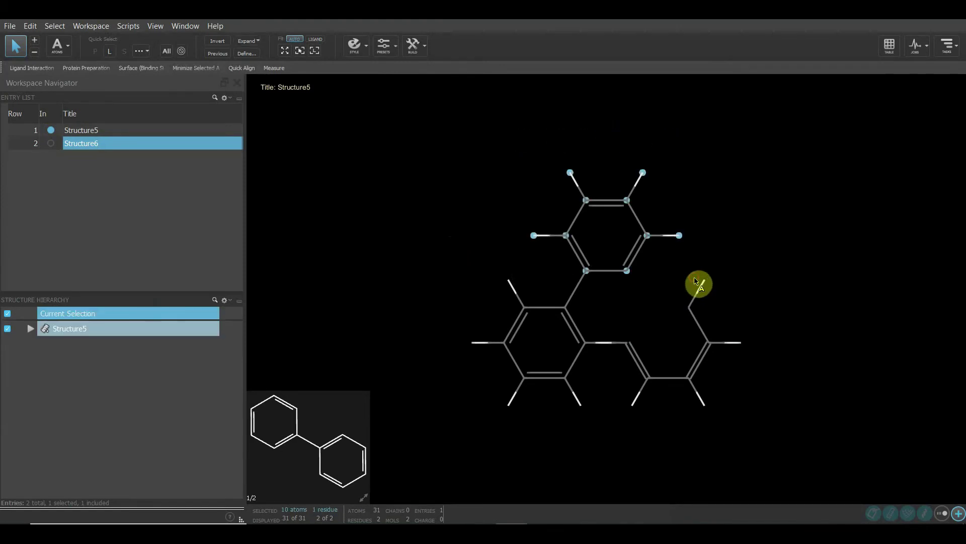
Step: Create entry Structure7 from the selected top ring via the 3D Builder
left_click(416, 49)
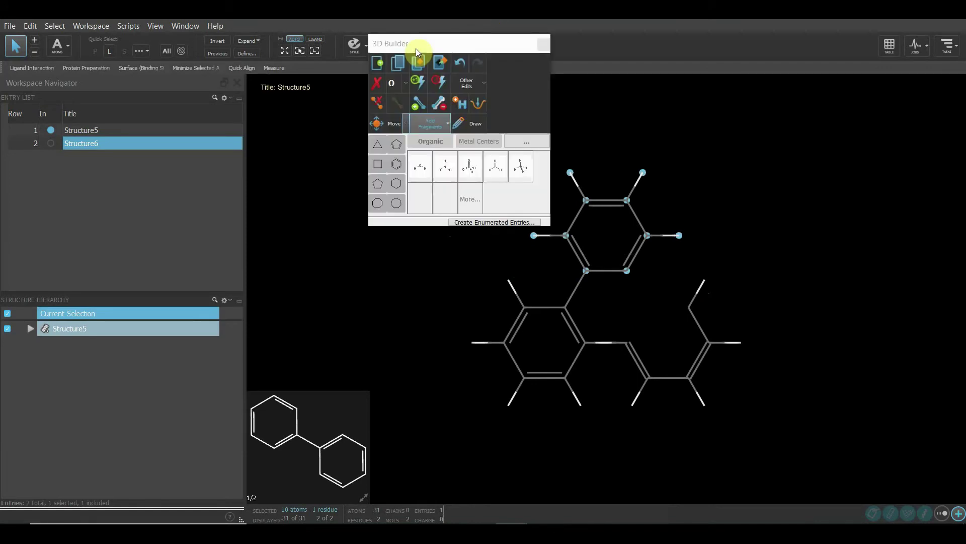
left_click(444, 65)
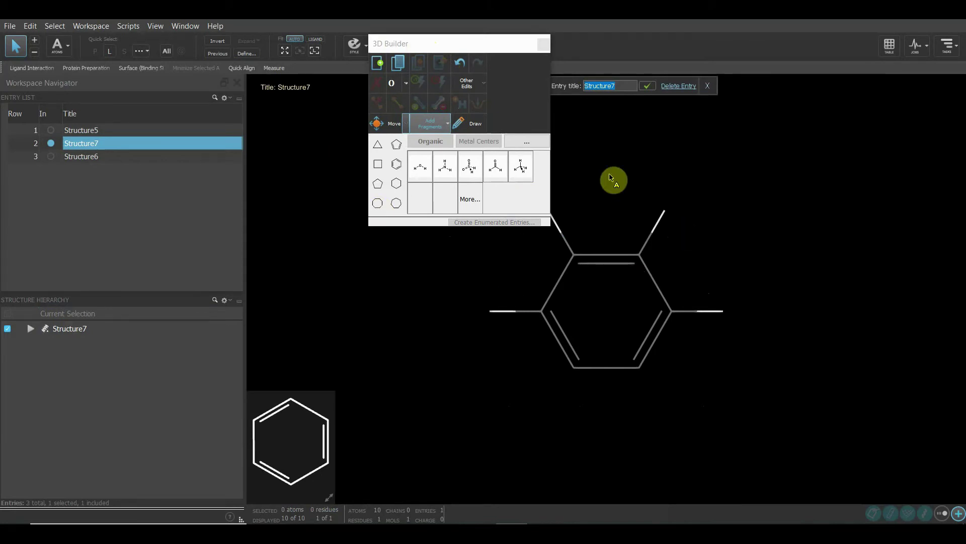
left_click_drag(497, 45, 402, 39)
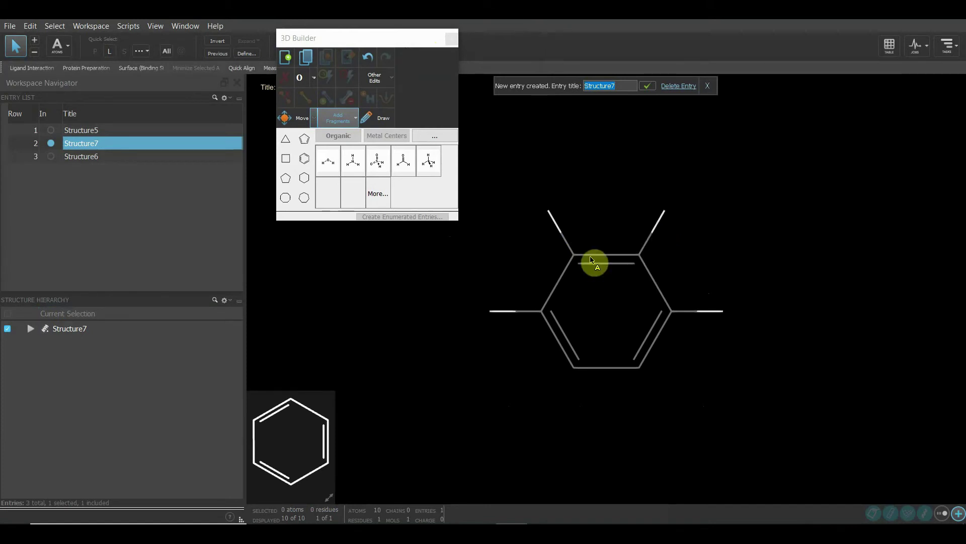
left_click(492, 300)
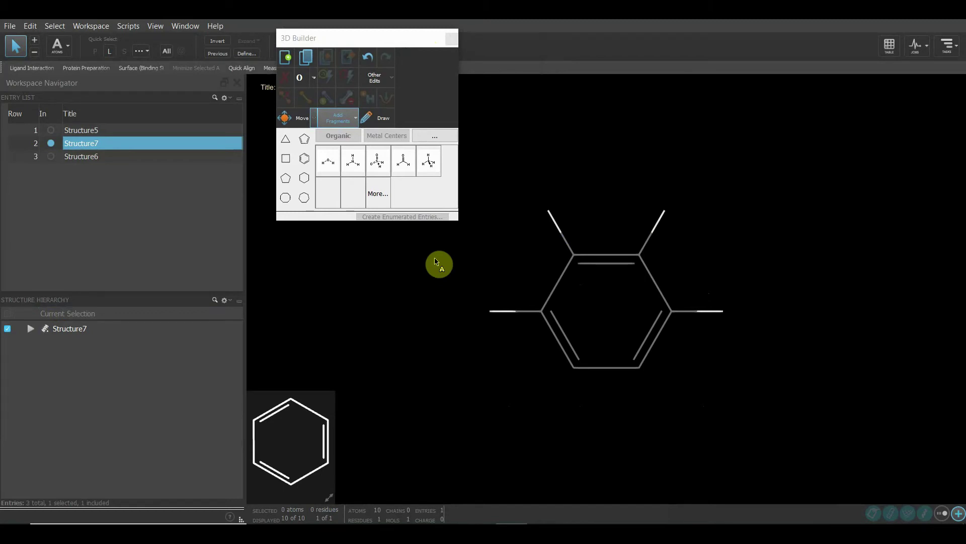
Step: Replace the upper-right hydrogen with an aldehyde and the right-side hydrogen with a methyl
left_click(665, 211)
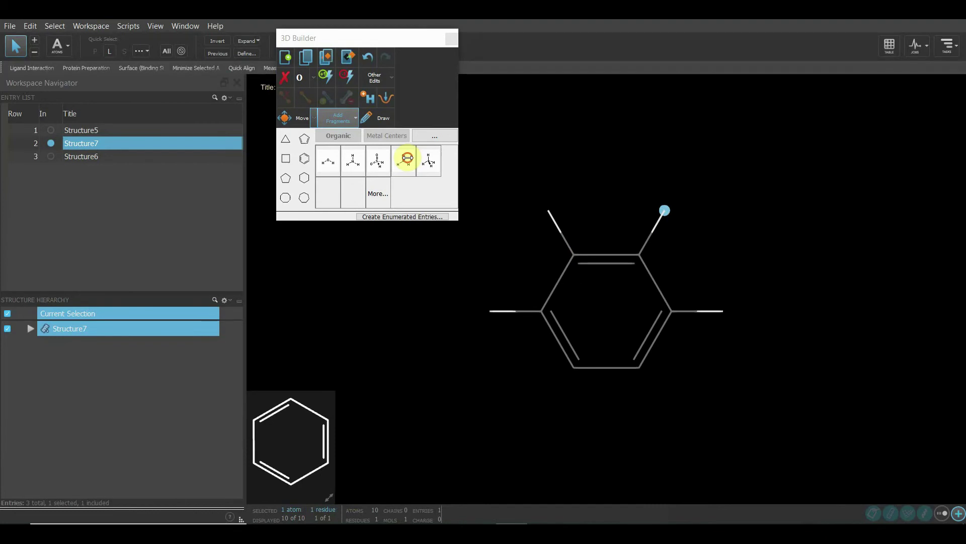
left_click(406, 160)
left_click(723, 314)
left_click(429, 161)
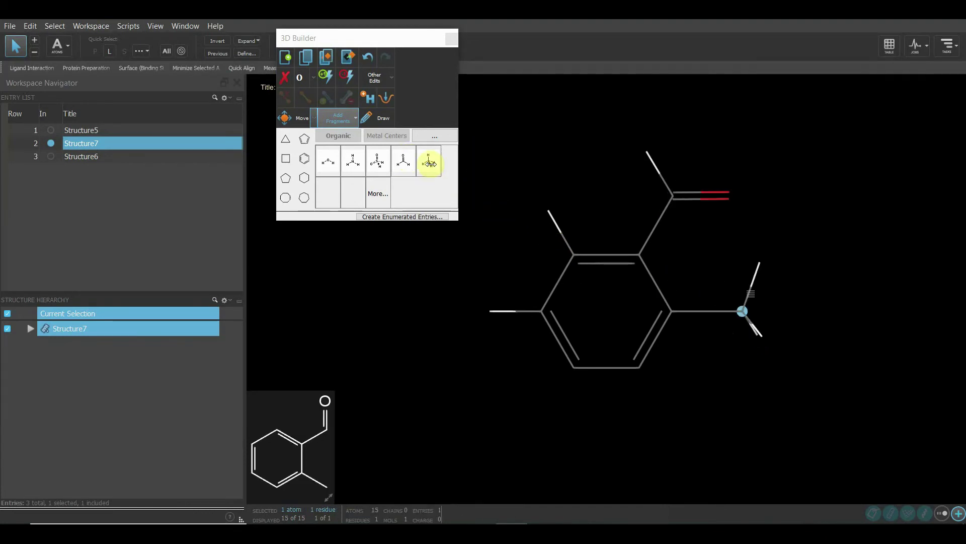
Step: Attach a beta-glucose at the left hydrogen and a Talose at the methyl hydrogen from Carbohydrate pyranose fragments
left_click(490, 311)
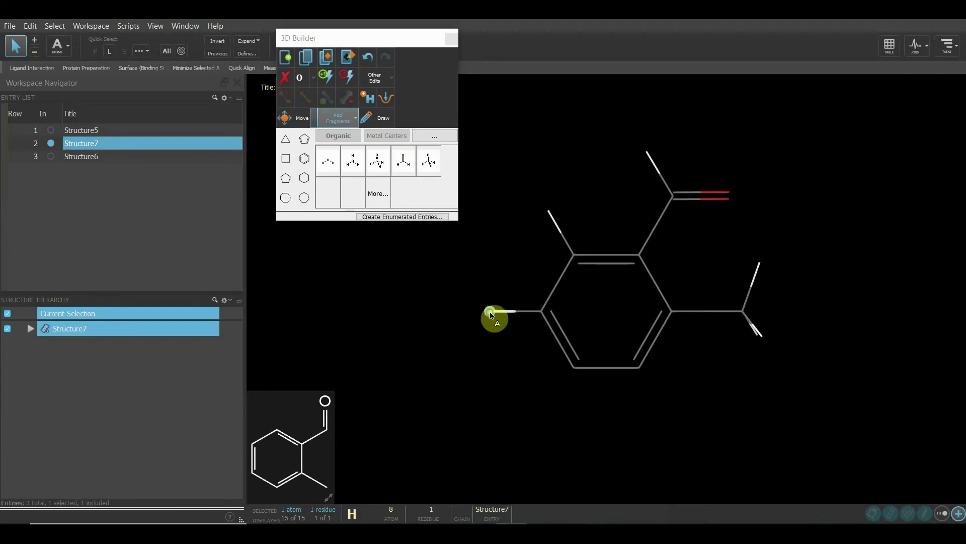
left_click(431, 135)
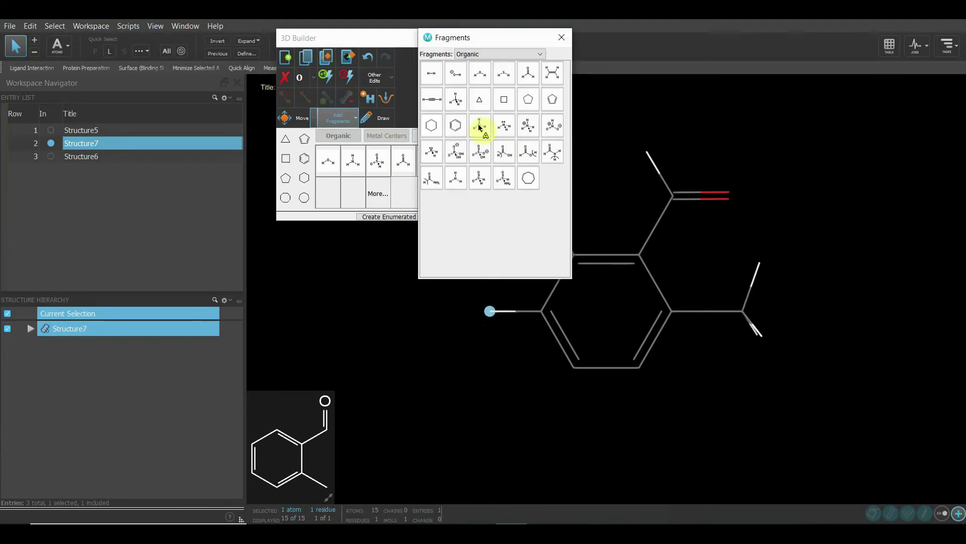
left_click(495, 55)
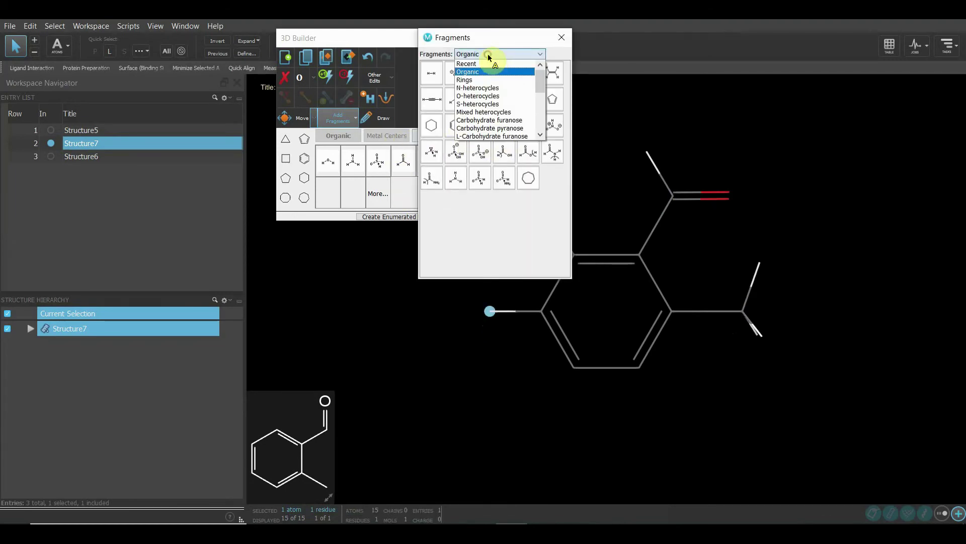
left_click(490, 128)
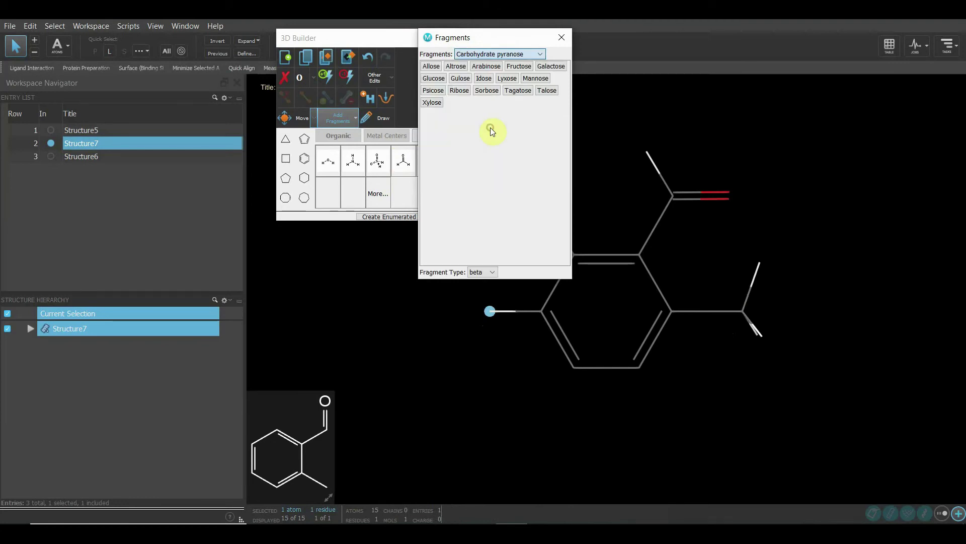
left_click(434, 78)
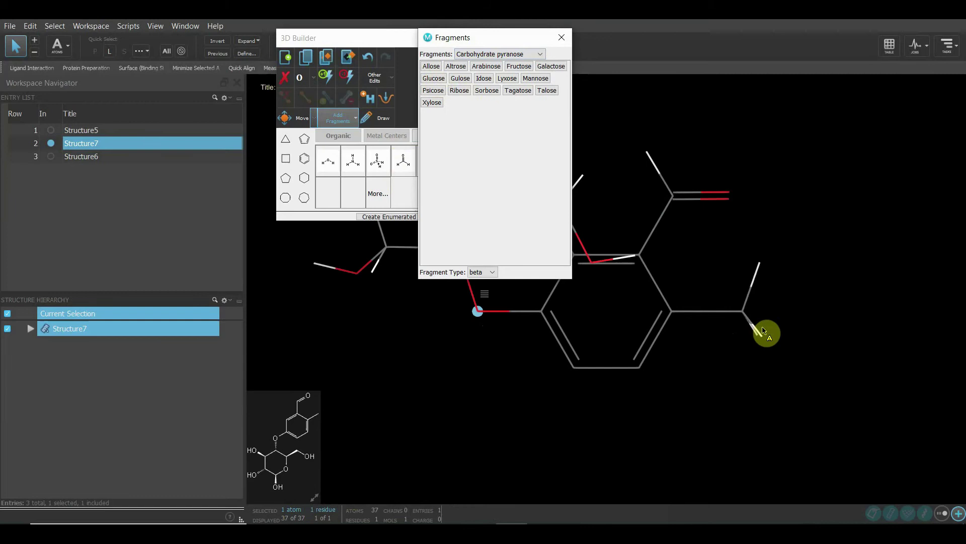
left_click(760, 265)
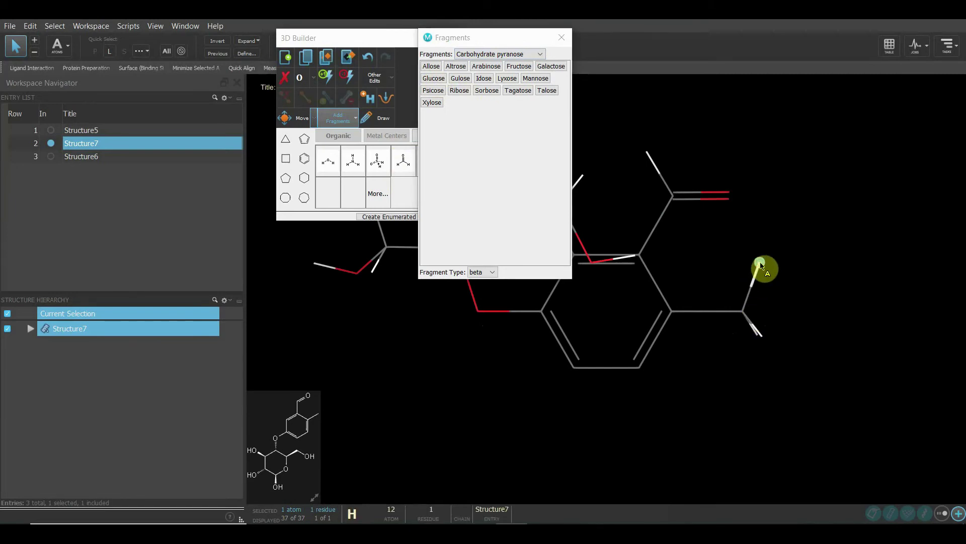
left_click(546, 90)
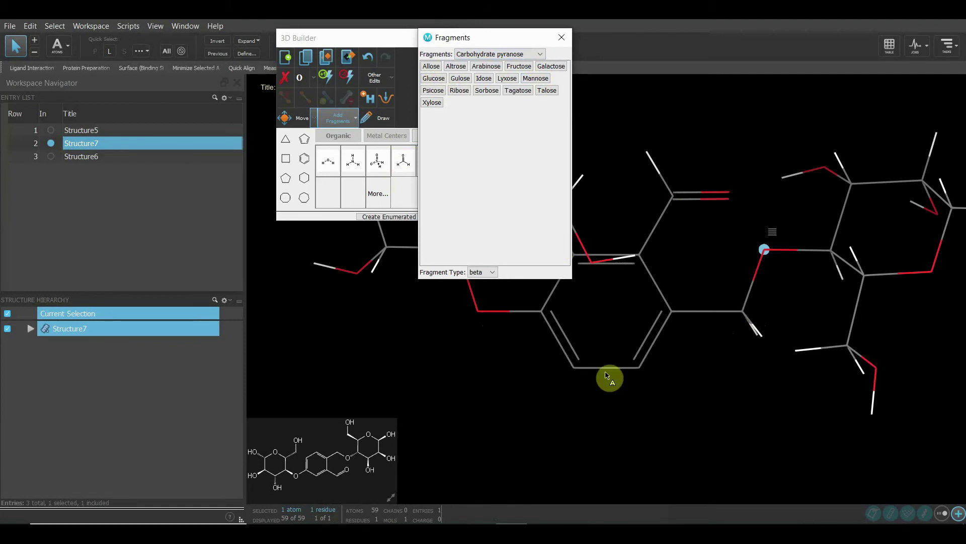
Step: Browse the fragment categories, leave Metal ligands selected, and close the Fragments window
left_click(521, 54)
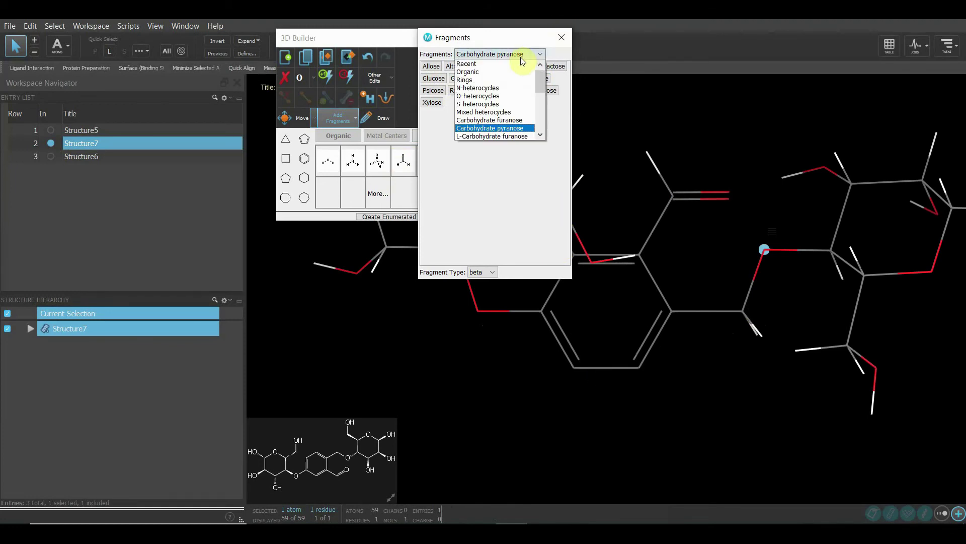
scroll(514, 124, "down", 2)
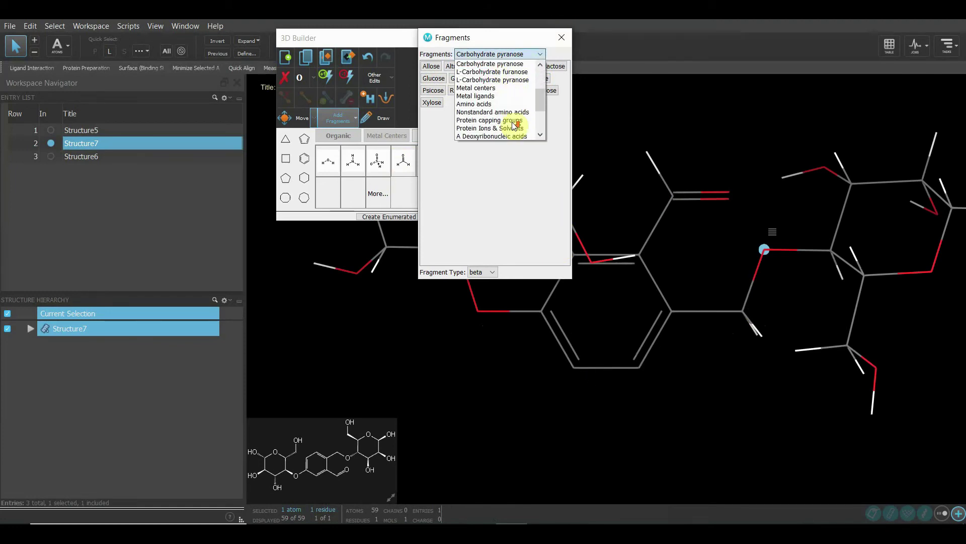
left_click(496, 97)
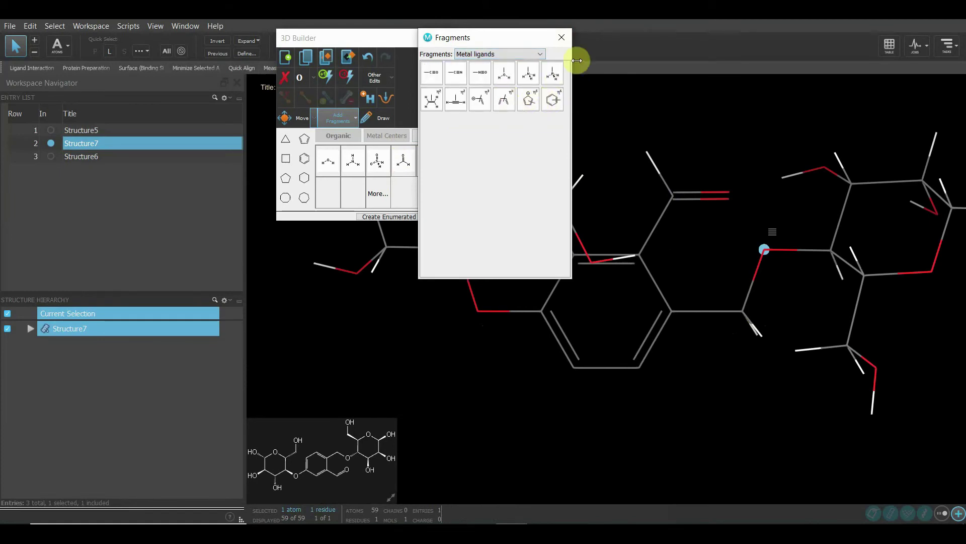
left_click(511, 57)
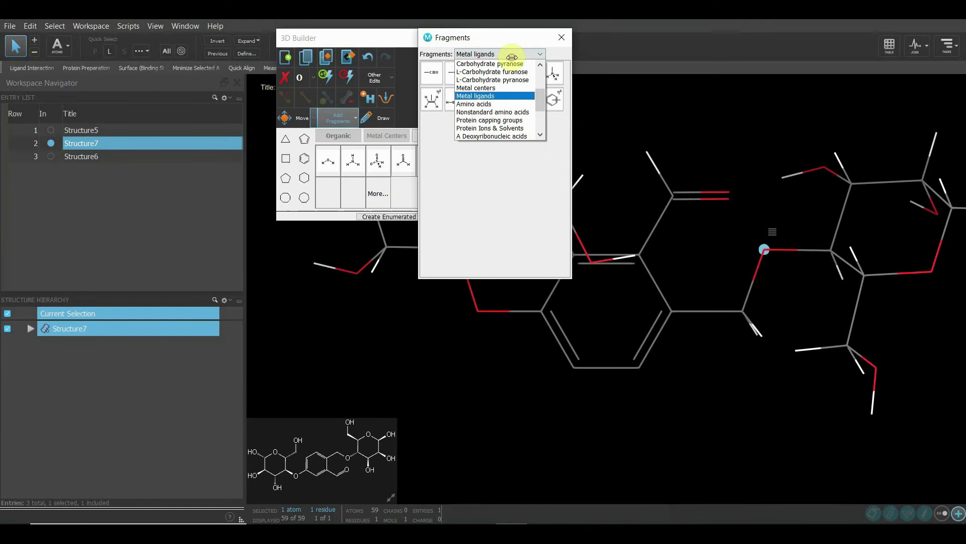
scroll(500, 112, "down", 3)
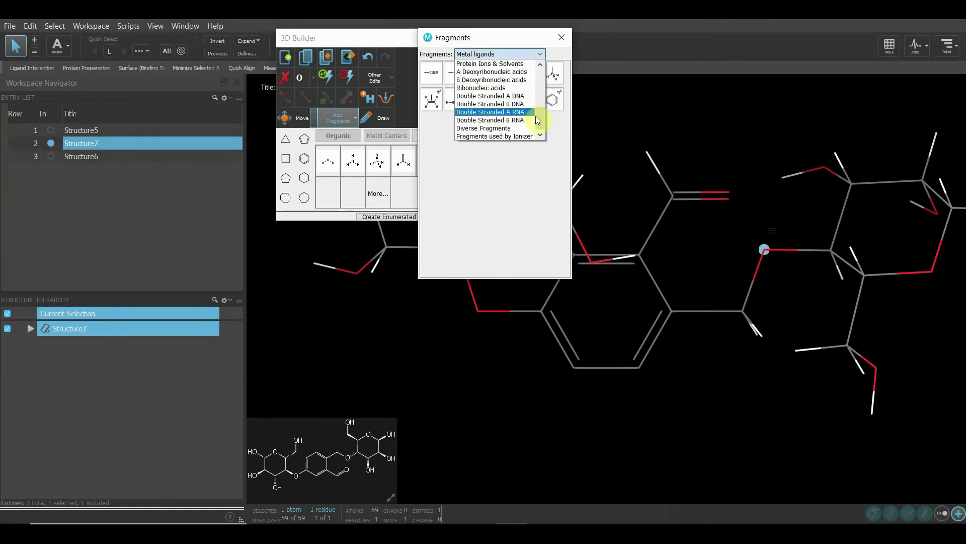
scroll(524, 113, "up", 2)
scroll(526, 112, "up", 4)
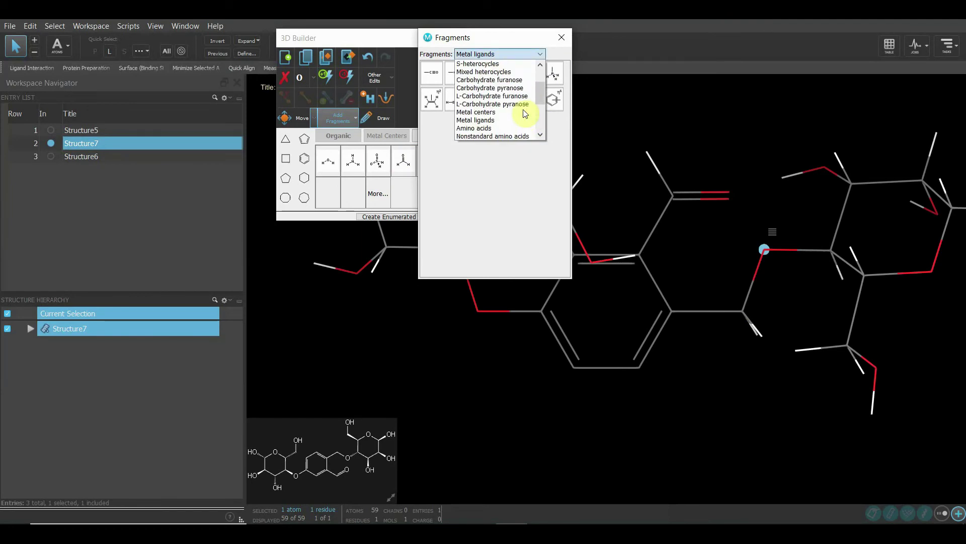
left_click(557, 38)
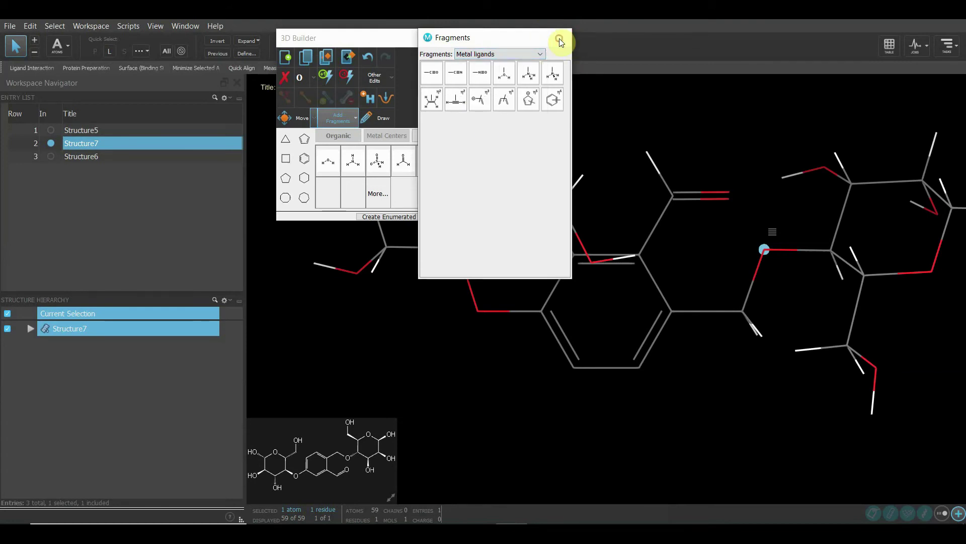
left_click(560, 39)
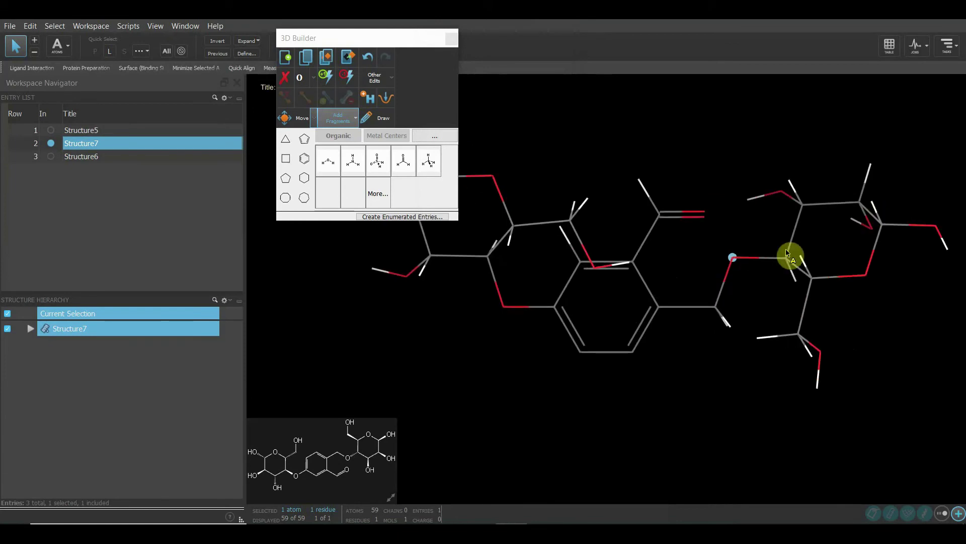
Step: Marquee-select the right-hand sugar ring, create Structure8 from it, and close the 3D Builder
left_click_drag(952, 141, 760, 405)
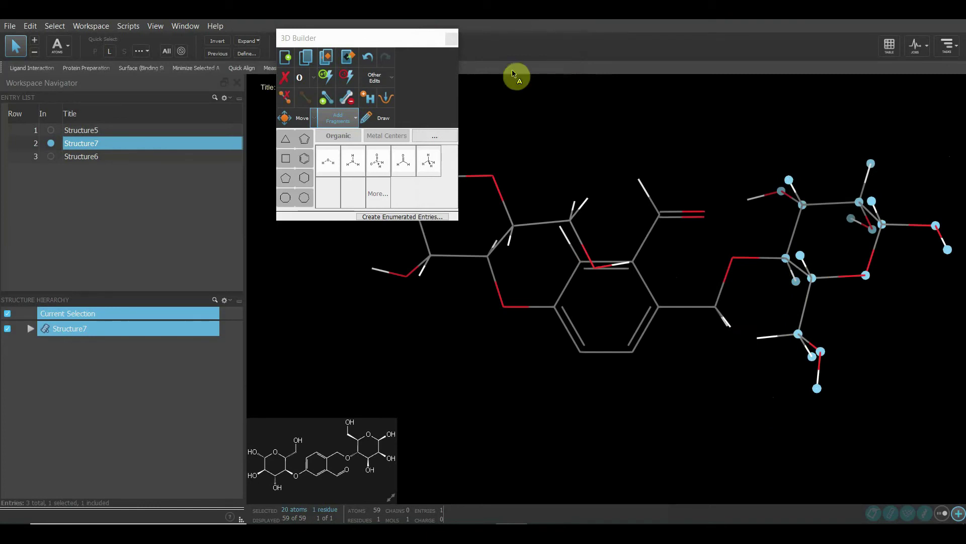
left_click(352, 60)
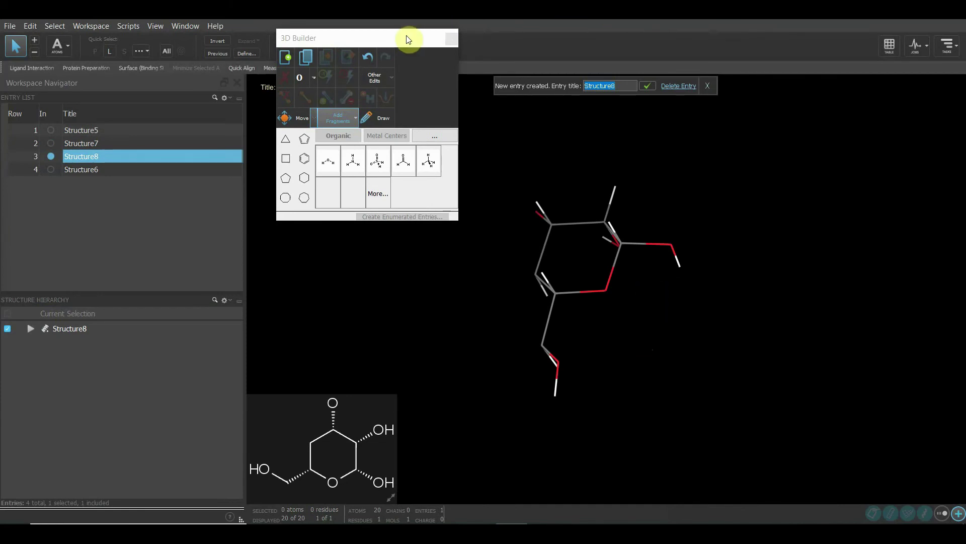
left_click(448, 43)
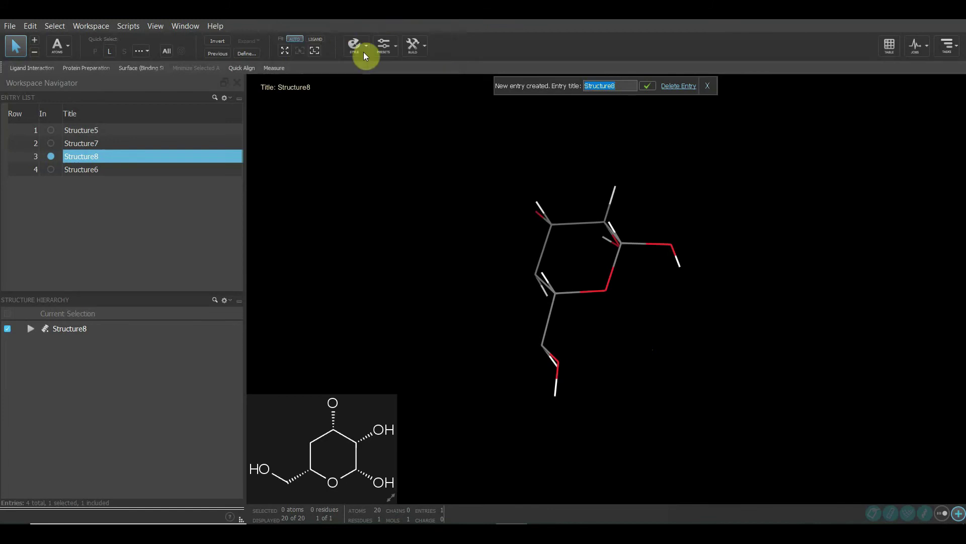
Step: Look through the Select and Edit menus, then reopen and close the 3D Builder
left_click(56, 27)
left_click(32, 26)
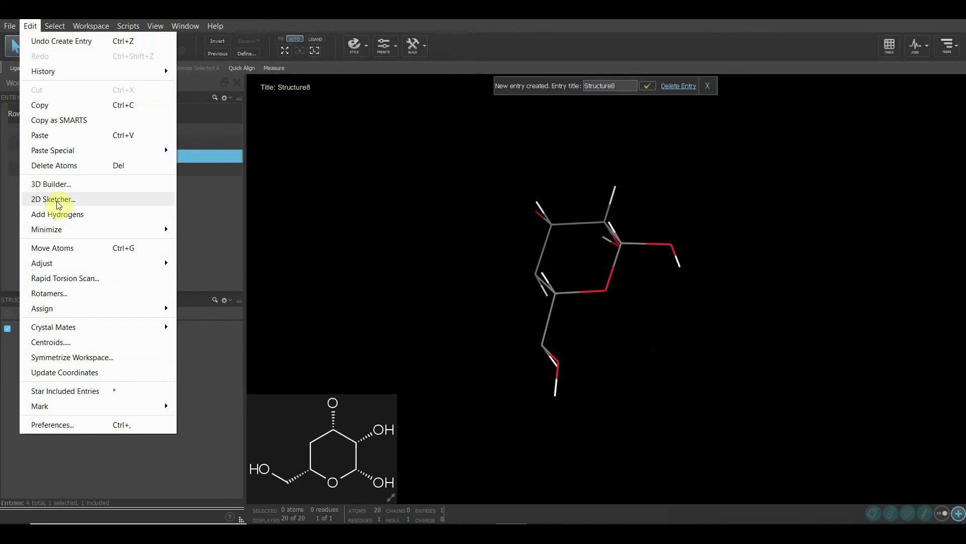
left_click(385, 85)
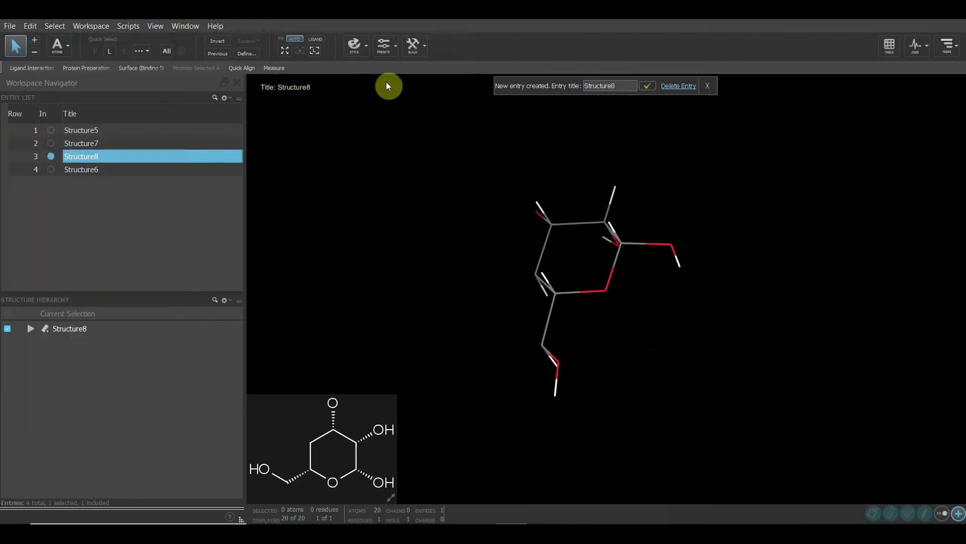
left_click(411, 47)
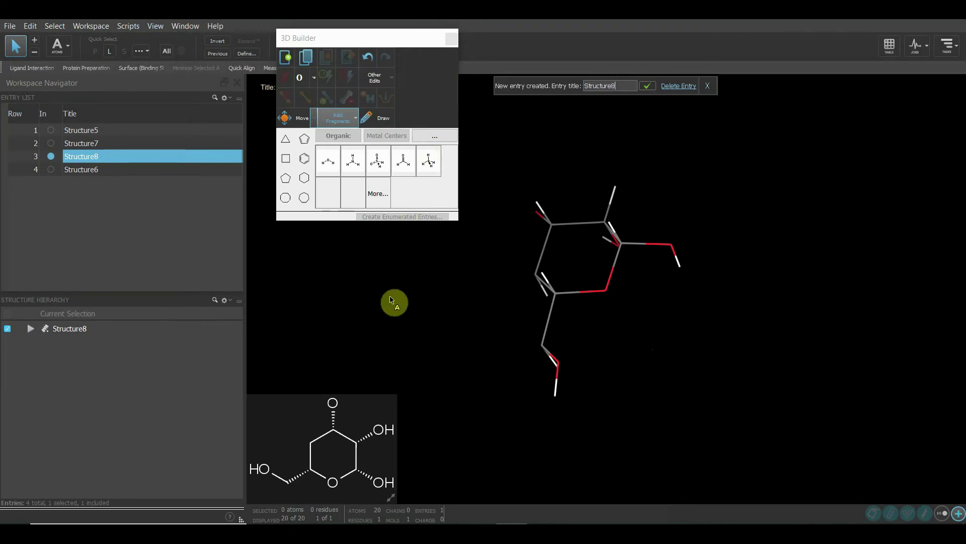
left_click(452, 39)
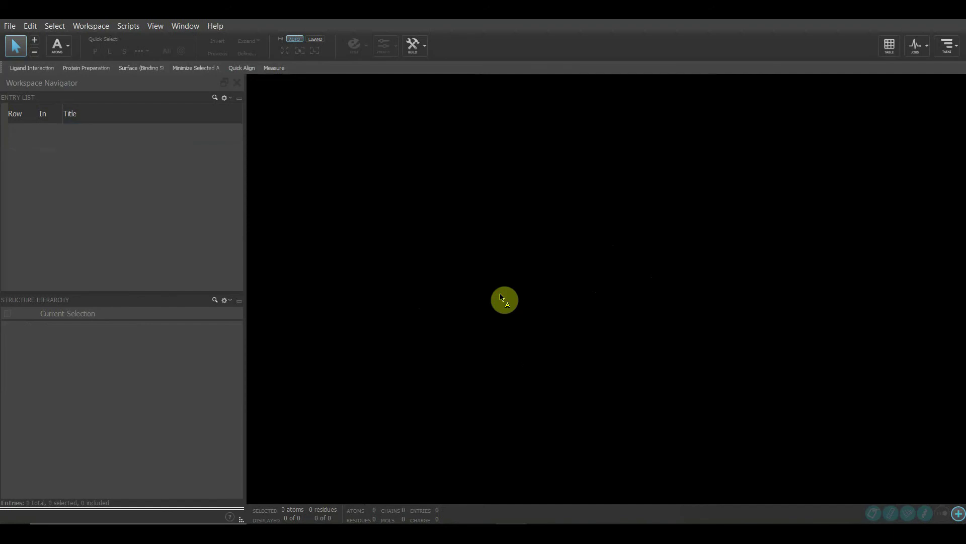
Step: In the 2D Sketcher, place two benzene rings, the second up and to the right
left_click(30, 26)
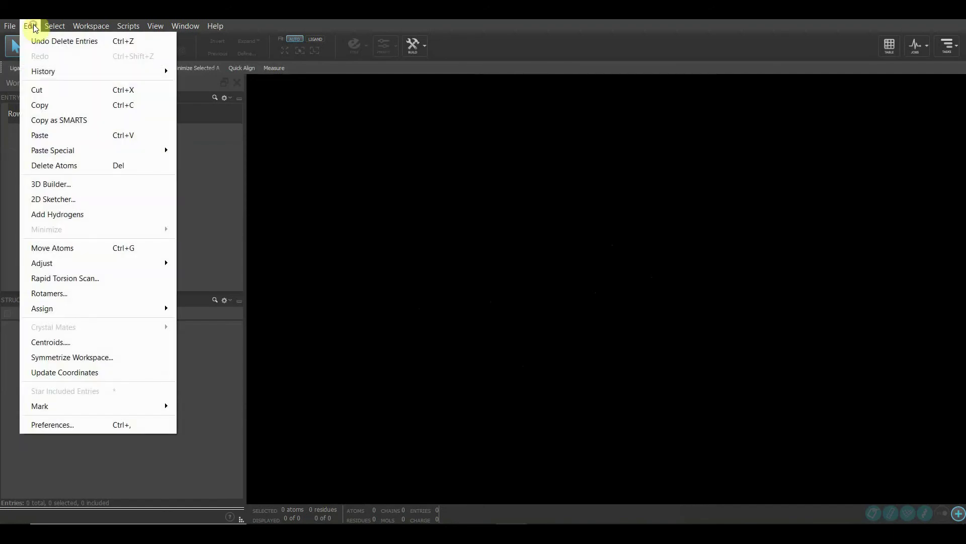
left_click(75, 200)
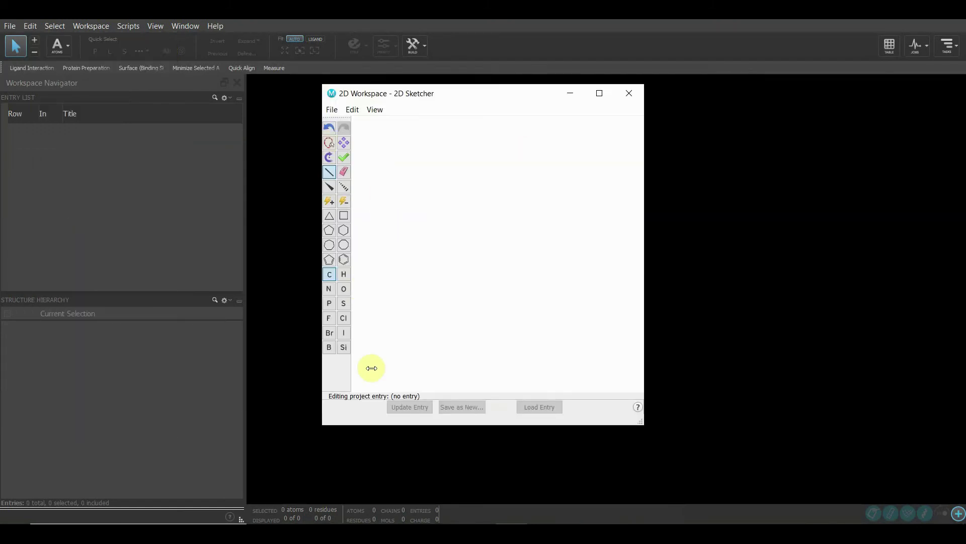
left_click(344, 259)
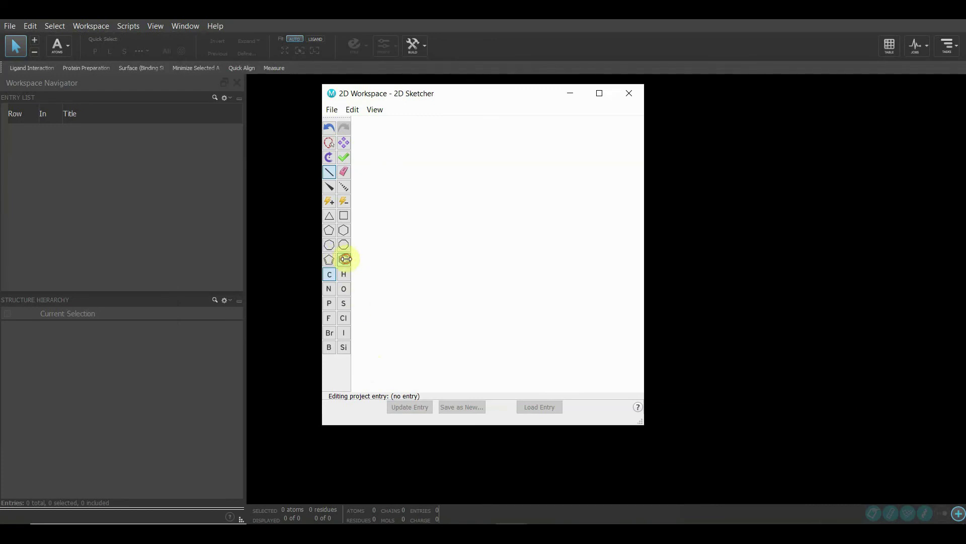
left_click(403, 246)
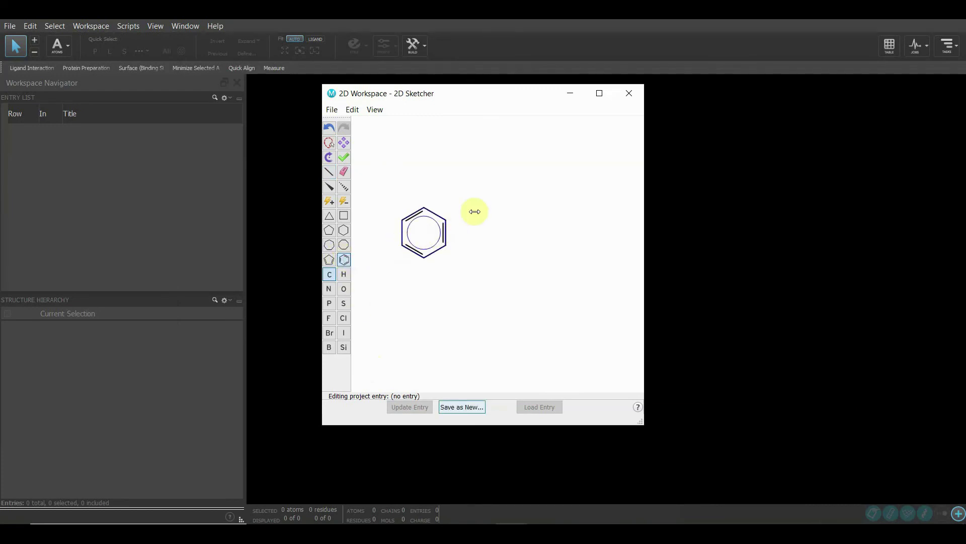
left_click(484, 197)
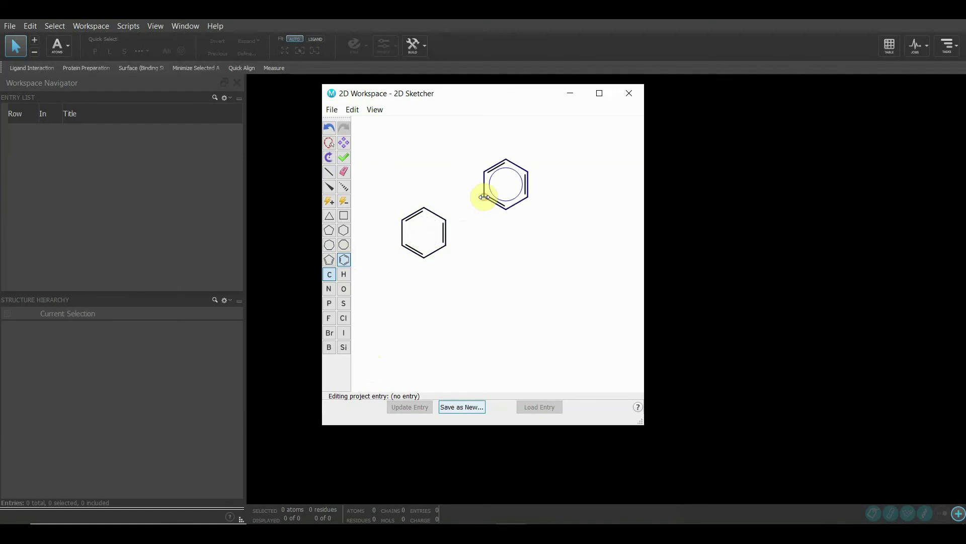
Step: Join the two rings with a single bond and change a left-ring atom to sulfur
left_click(329, 171)
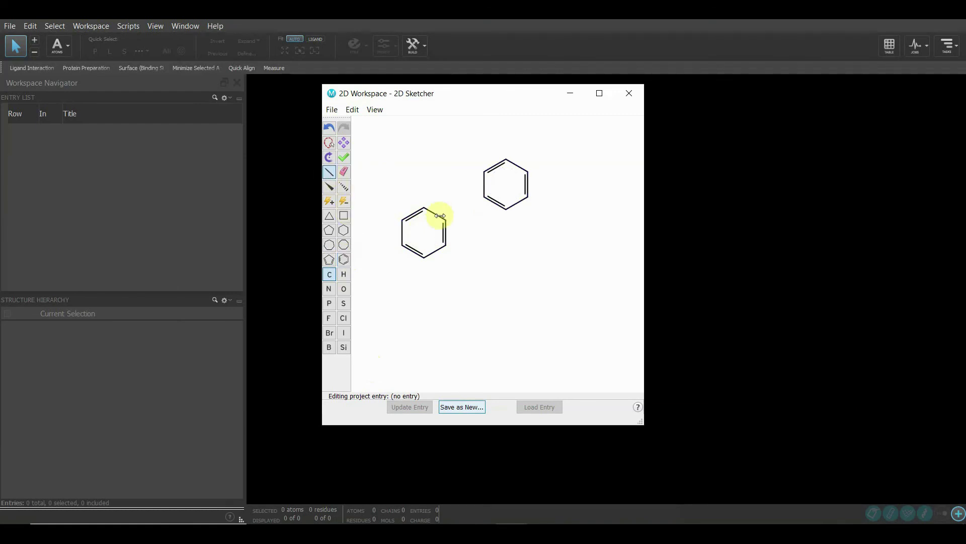
left_click_drag(448, 219, 483, 196)
left_click(342, 305)
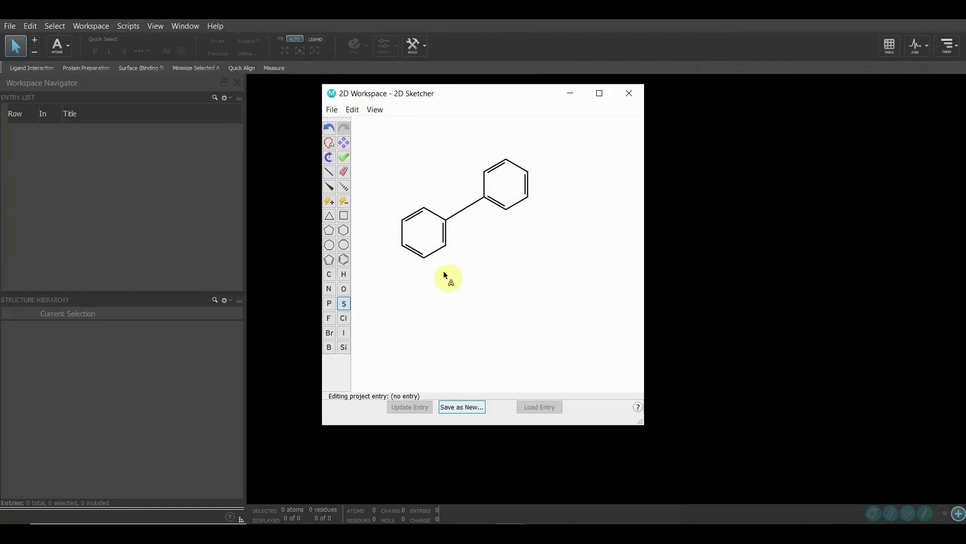
left_click(446, 245)
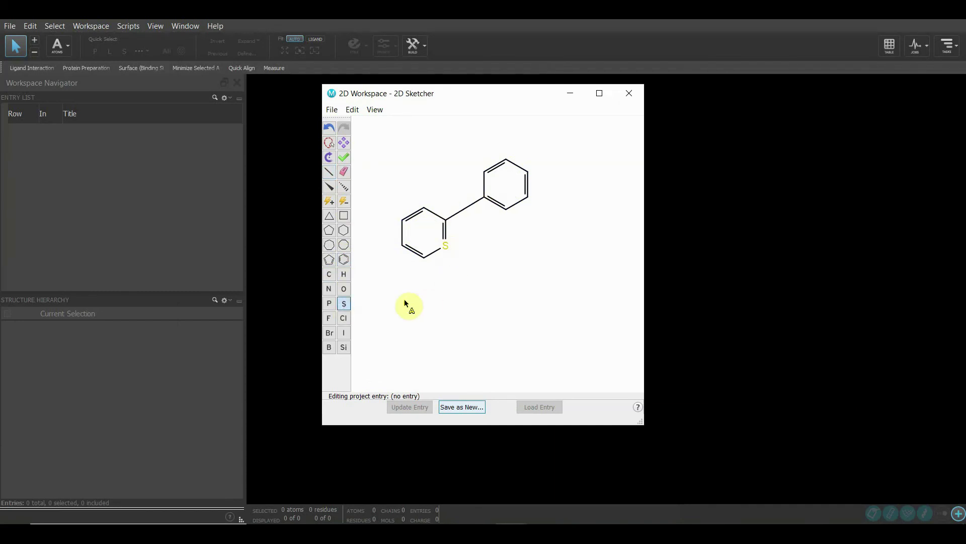
left_click(329, 291)
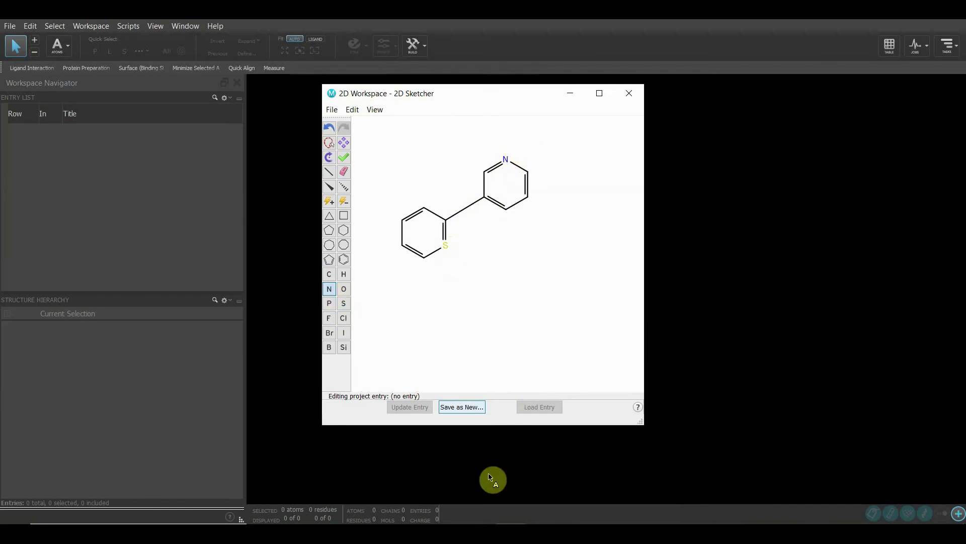
Step: Save the sketch as new entry Structure3 and move the sketcher aside to reveal its 3D model
left_click(459, 406)
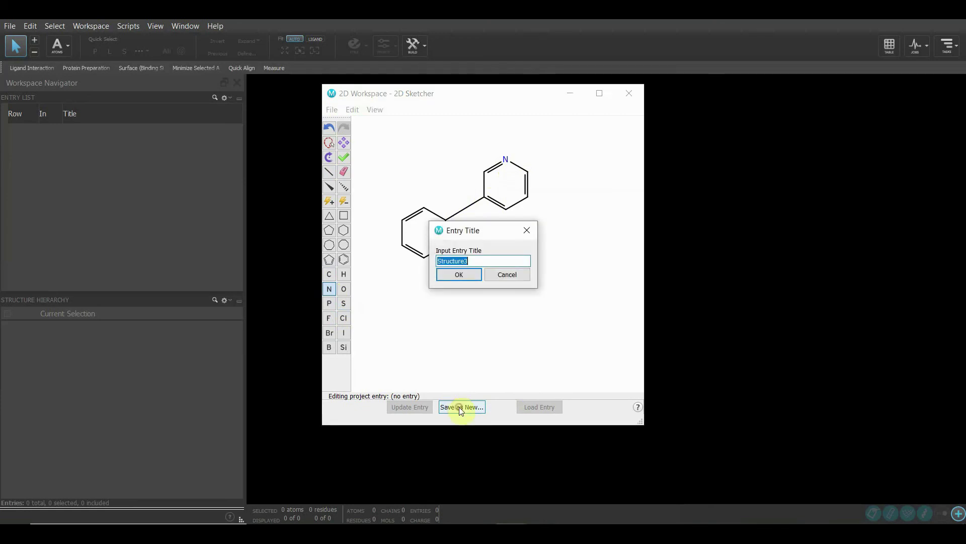
left_click(459, 275)
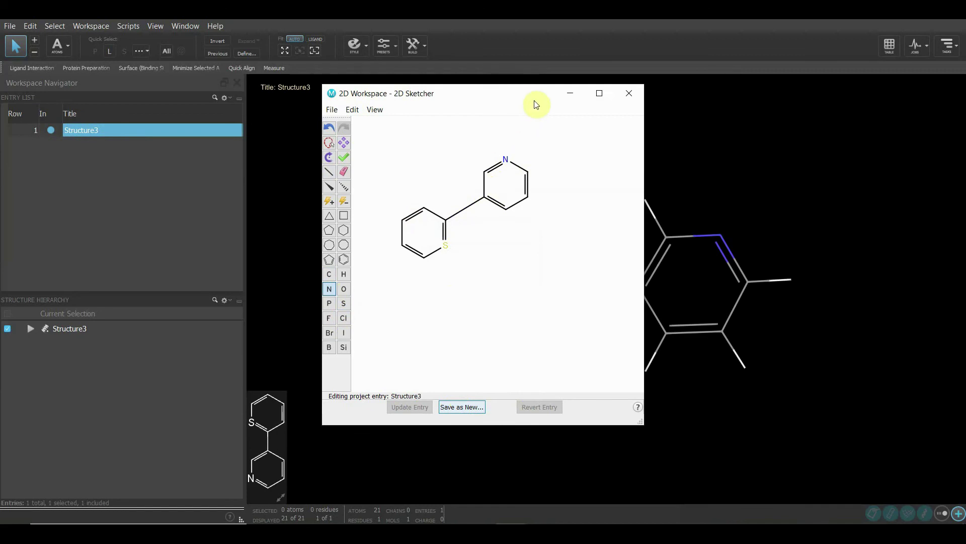
mouse_move(533, 96)
left_mouse_down()
mouse_move(433, 185)
mouse_move(381, 350)
mouse_move(632, 68)
mouse_move(602, 90)
left_mouse_up()
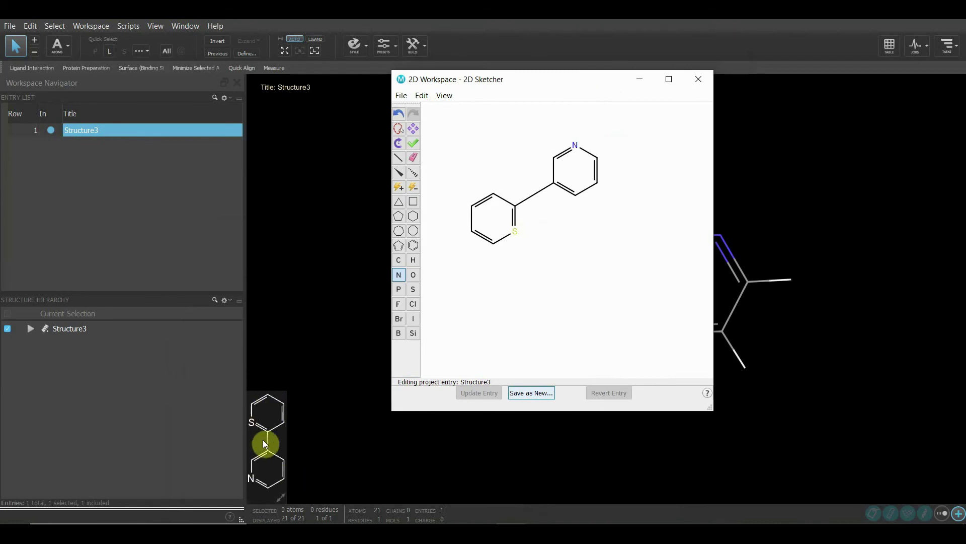